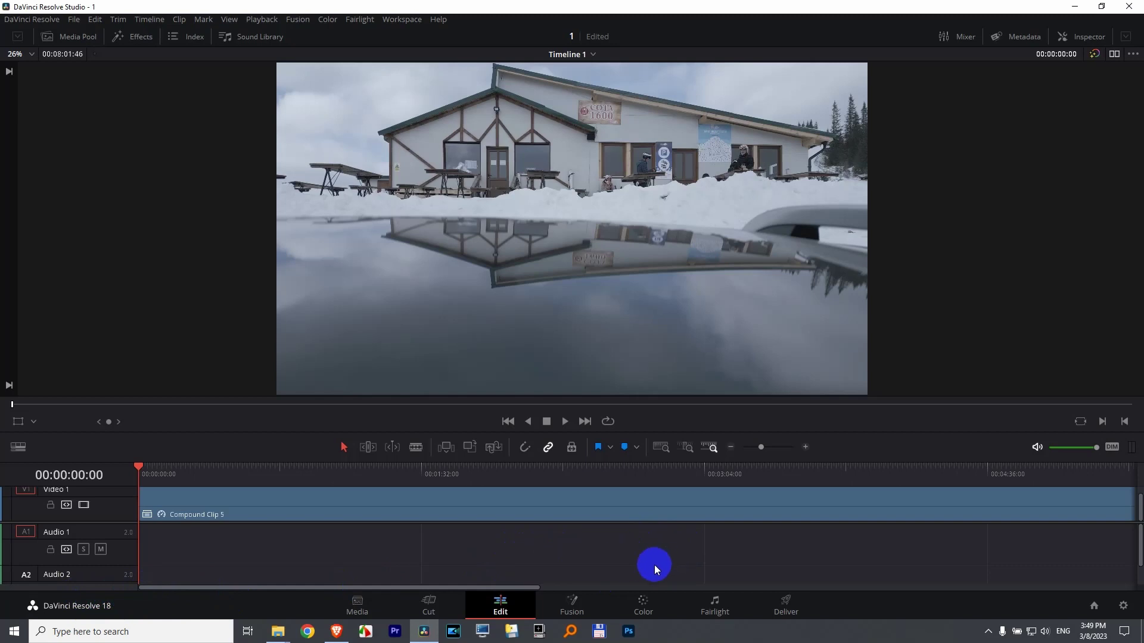
# Switch to the Color page to start grading the snowy lodge clip
pyautogui.click(643, 605)
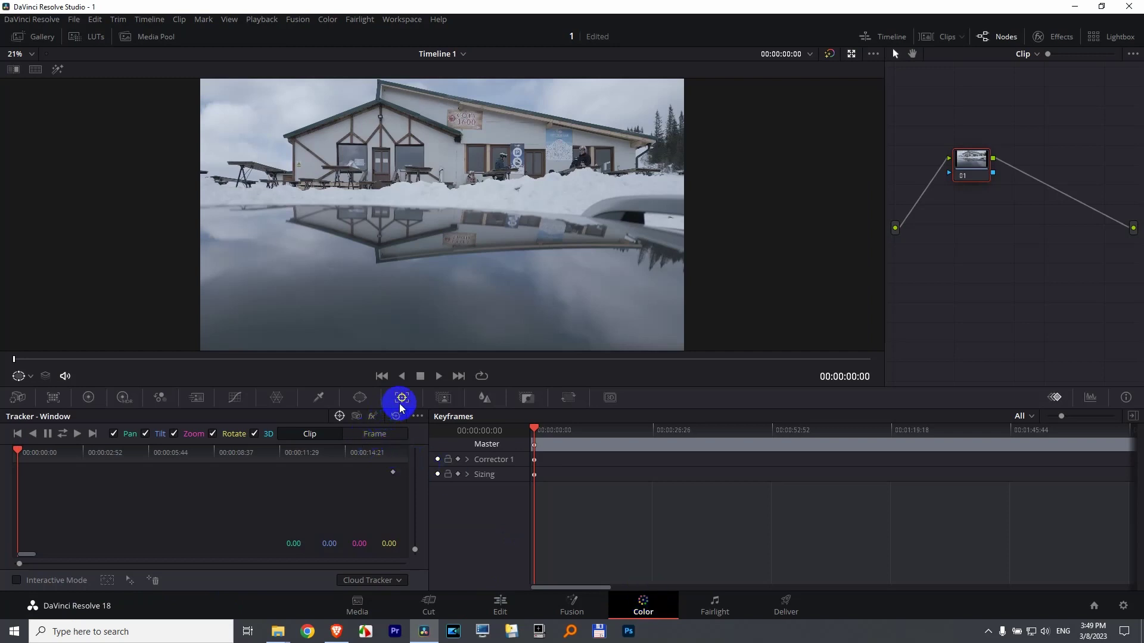
# Add a Linear window on node 01 and shrink it to a small box framing the gable sign
pyautogui.click(361, 398)
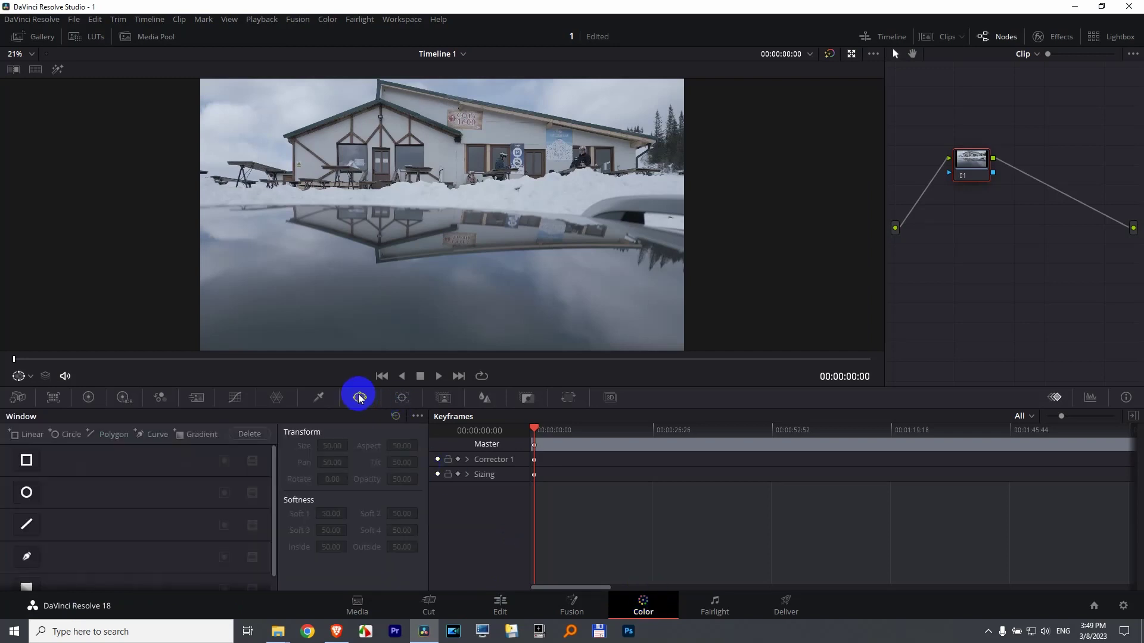
pyautogui.click(27, 435)
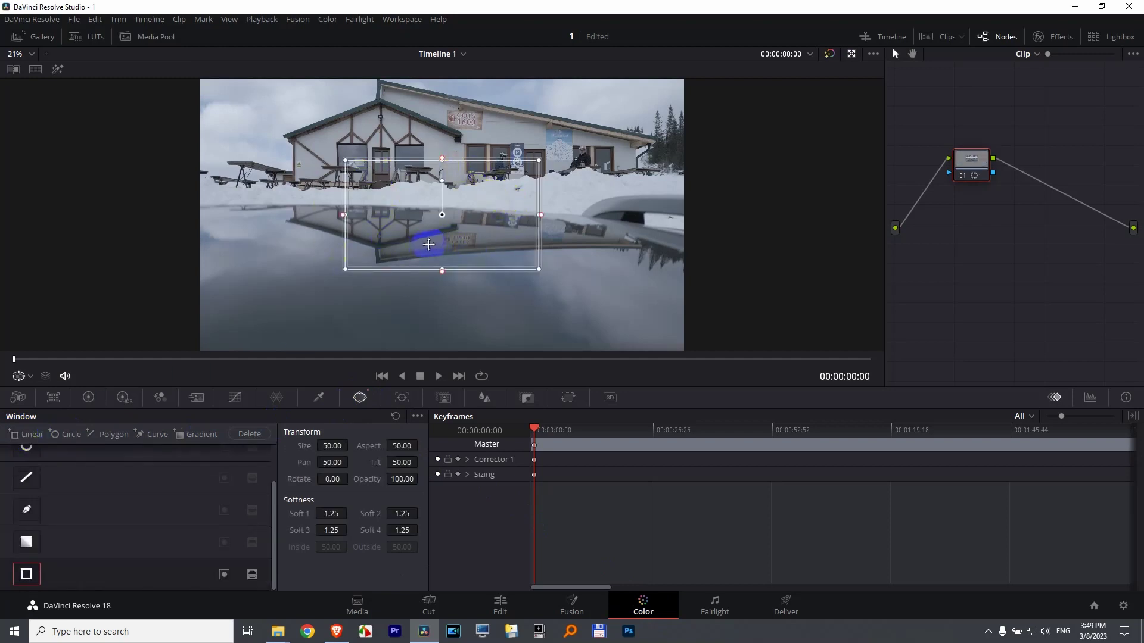
pyautogui.moveTo(429, 244); pyautogui.dragTo(491, 158)
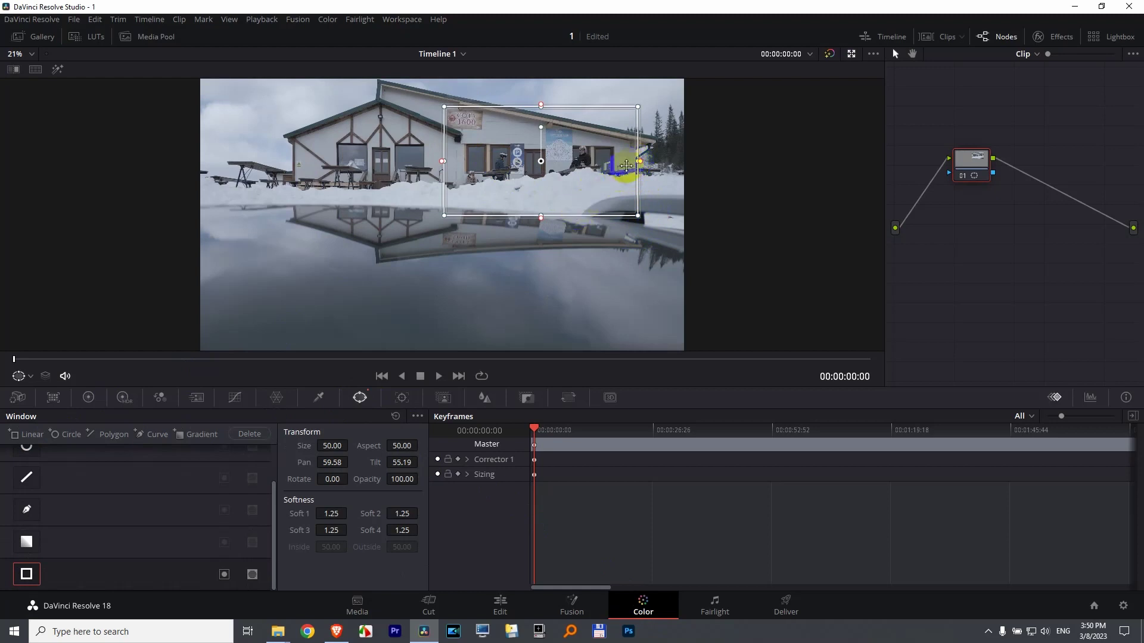
pyautogui.moveTo(637, 161); pyautogui.dragTo(485, 161)
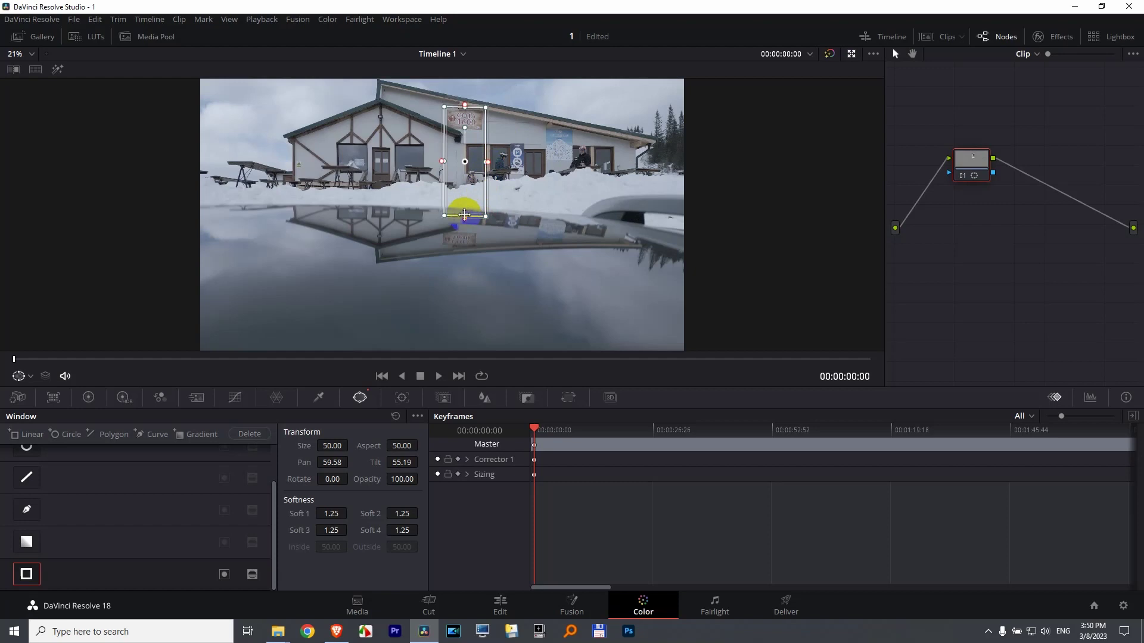
pyautogui.moveTo(464, 215); pyautogui.dragTo(463, 130)
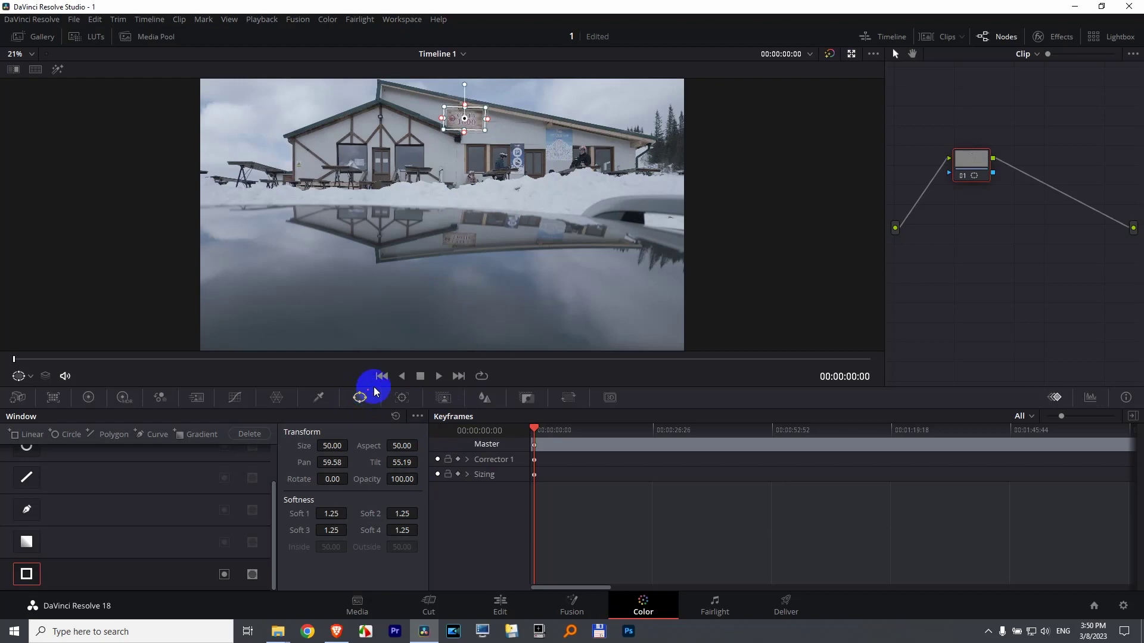
# Blur the sign inside the window with the linked Radius set to 0.91
pyautogui.click(486, 403)
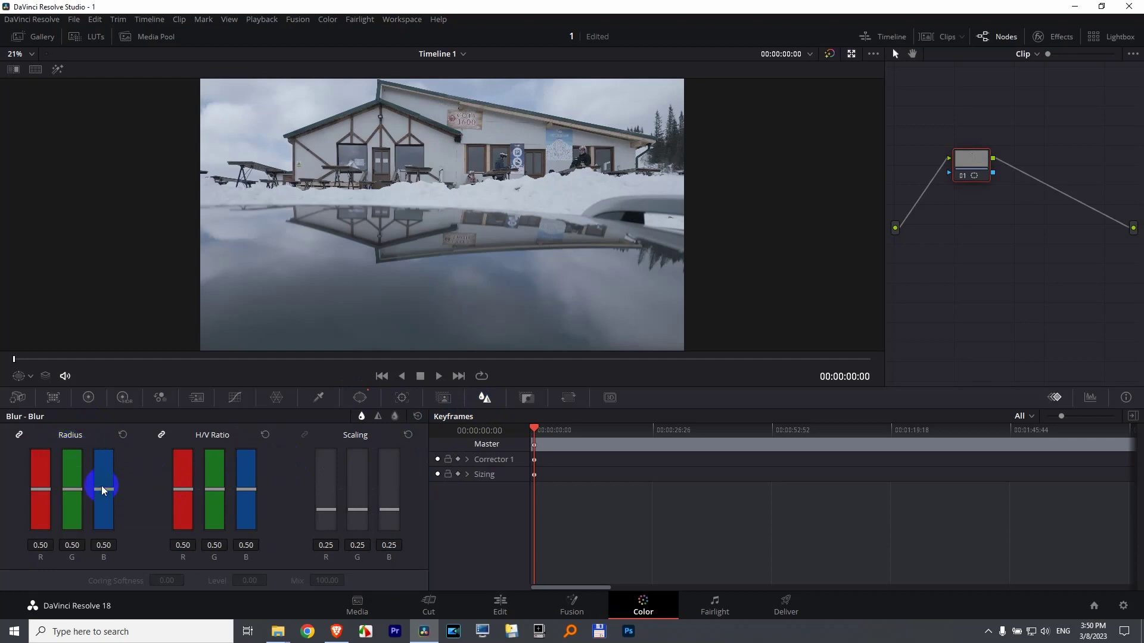
pyautogui.moveTo(104, 491); pyautogui.dragTo(103, 437)
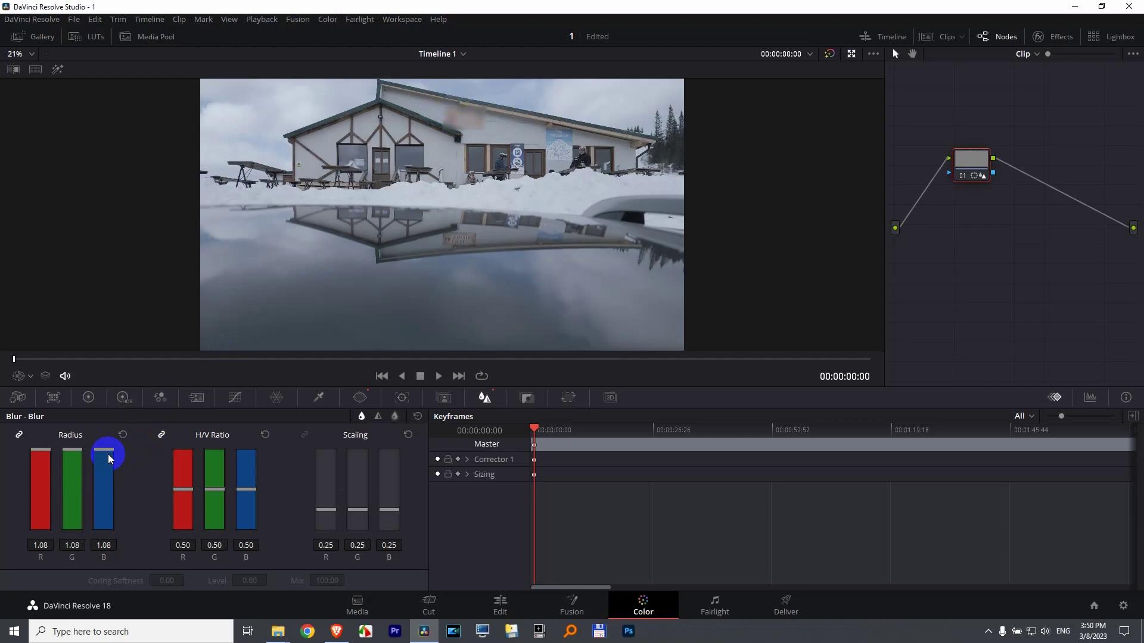
pyautogui.moveTo(108, 454); pyautogui.dragTo(103, 531)
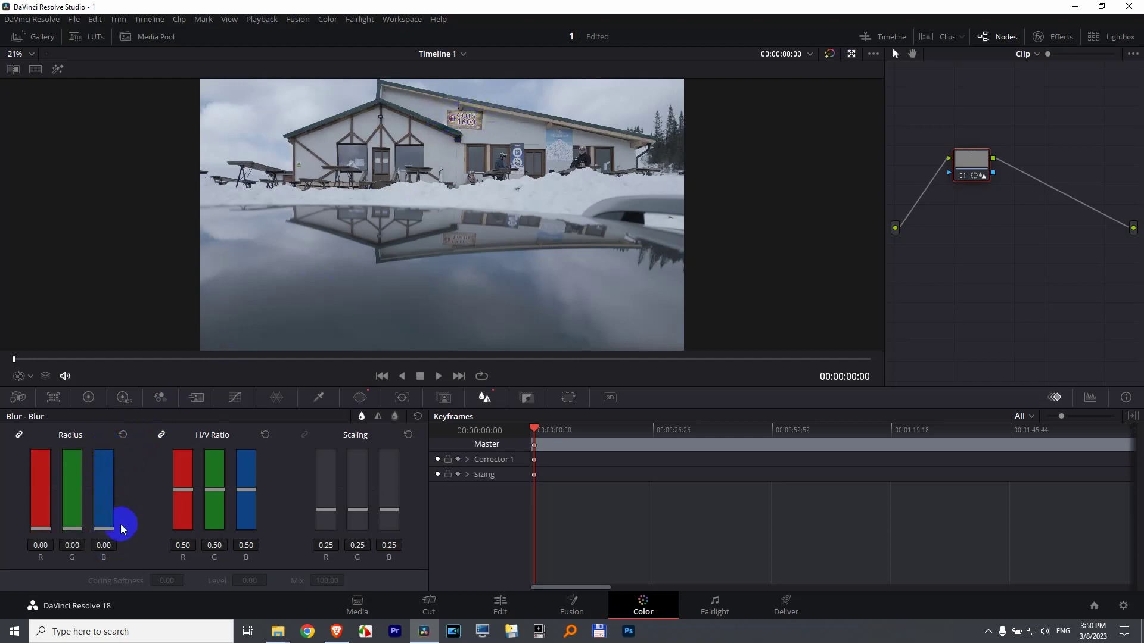
pyautogui.moveTo(106, 527); pyautogui.dragTo(106, 457)
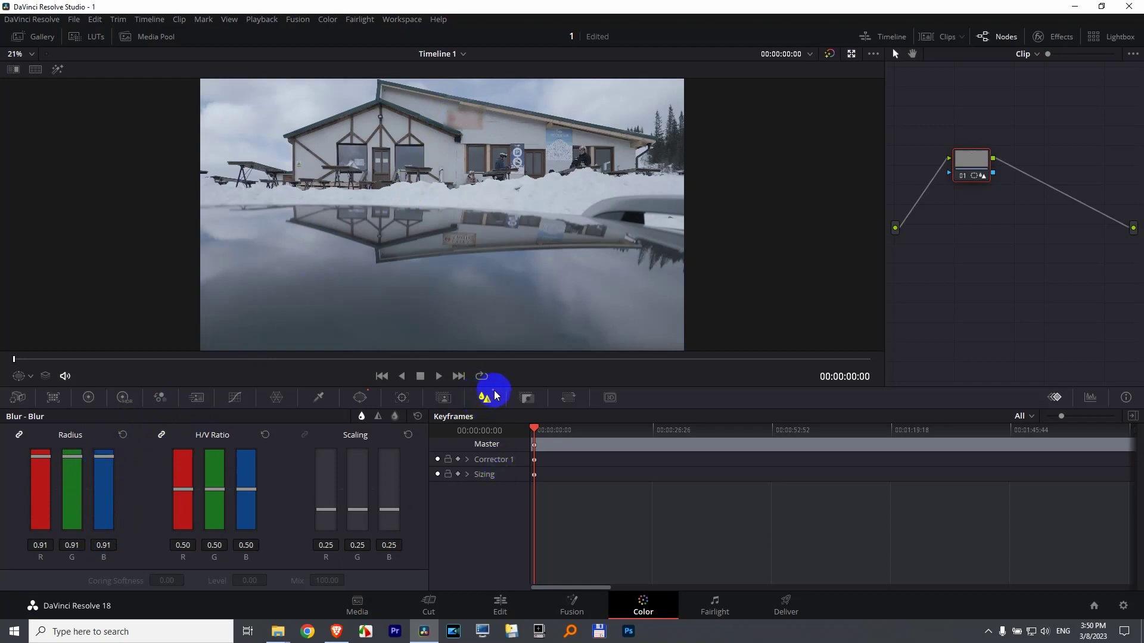
# Track the sign window forward and reverse across the whole clip
pyautogui.click(403, 401)
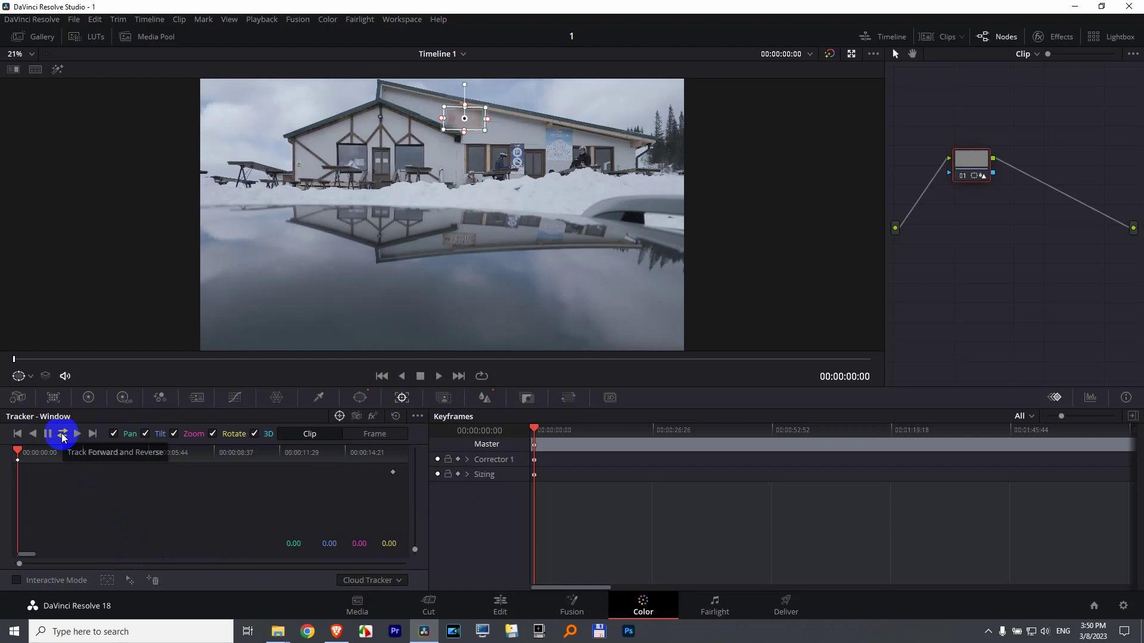
pyautogui.click(63, 438)
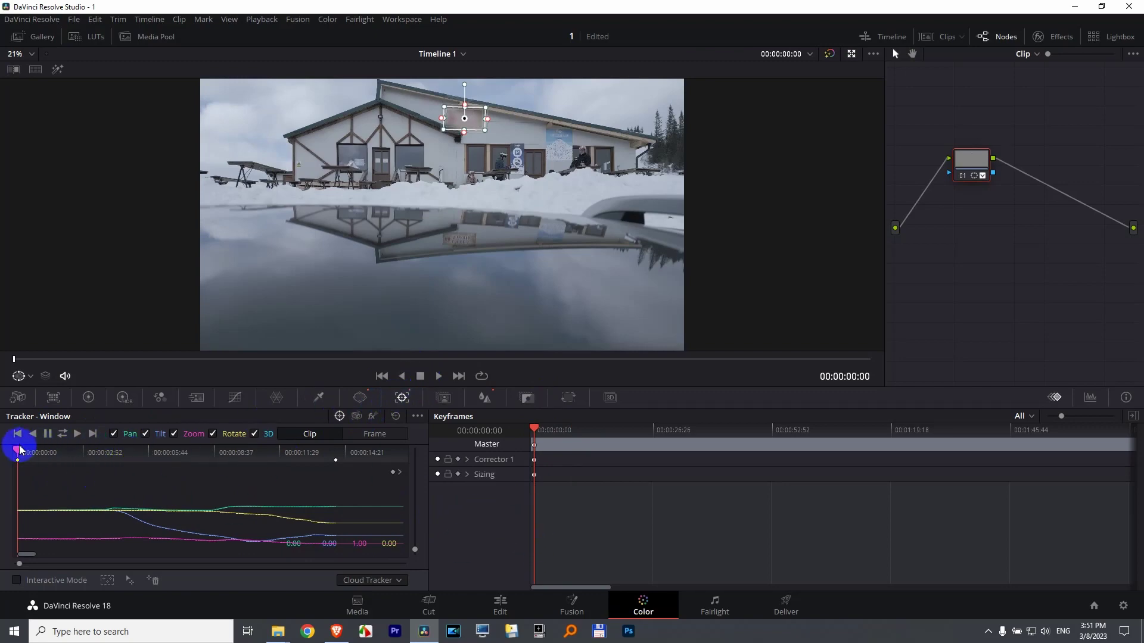
# Scrub to later frames and step back to the previous tracking keyframe on the aerial shot
pyautogui.moveTo(24, 453); pyautogui.dragTo(348, 487)
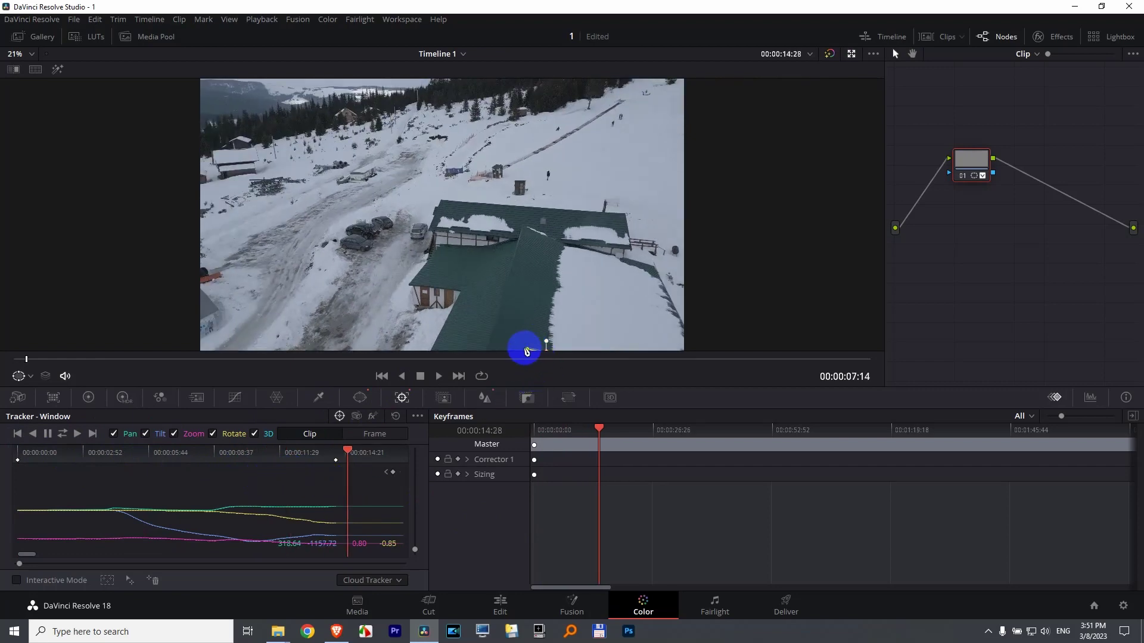
pyautogui.click(362, 470)
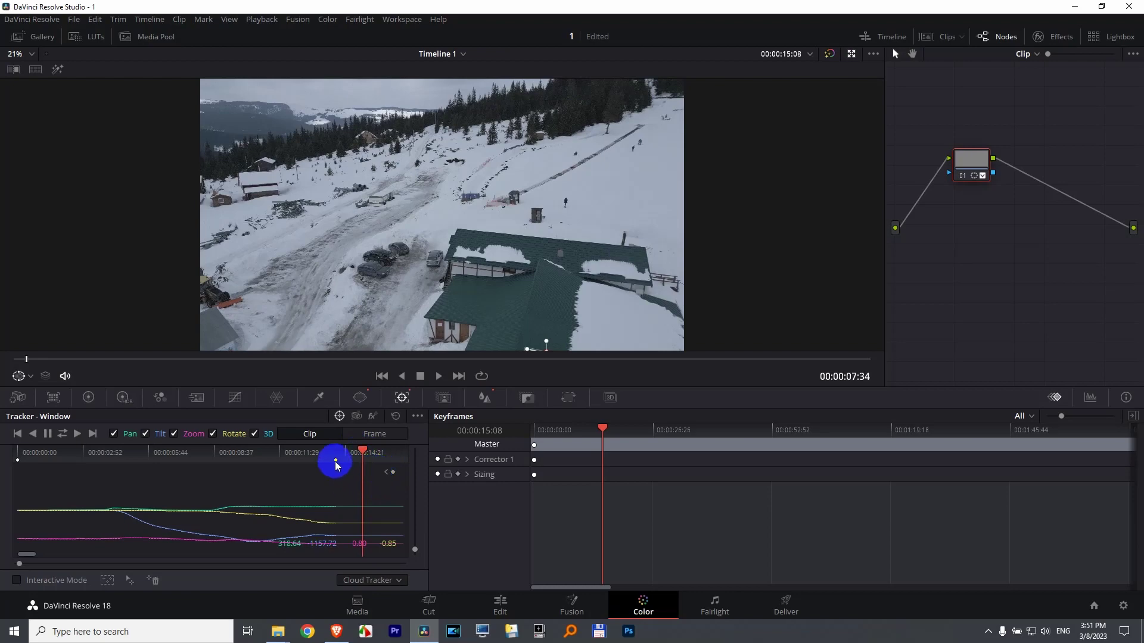
pyautogui.click(385, 472)
pyautogui.click(528, 223)
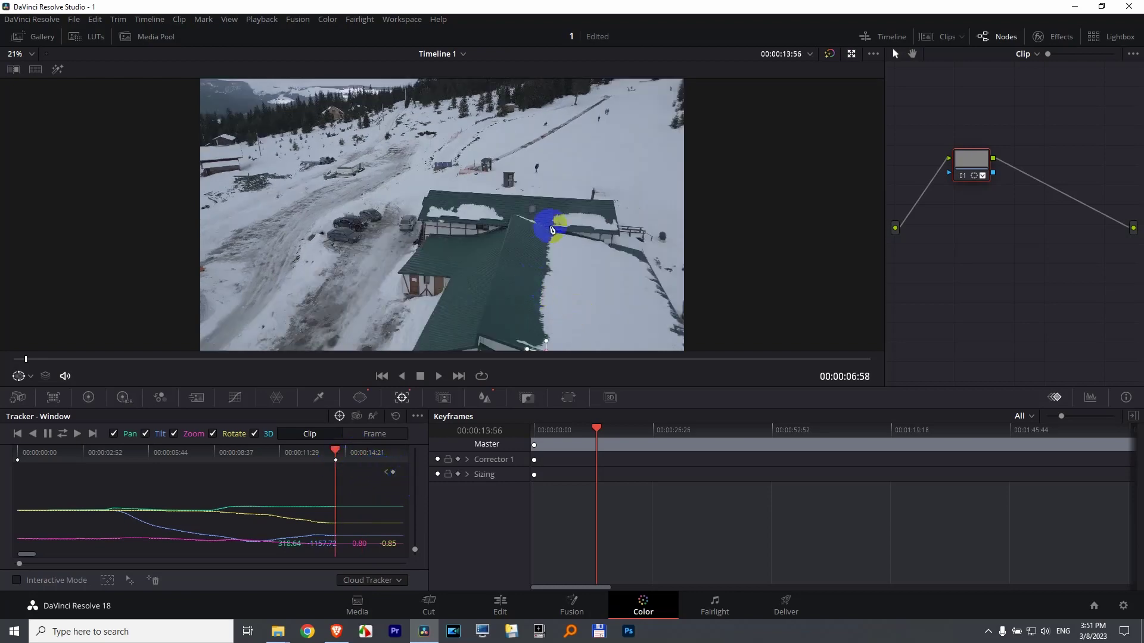
pyautogui.click(521, 222)
pyautogui.click(542, 262)
# Move the sign window slightly lower on a late aerial frame
pyautogui.moveTo(570, 316); pyautogui.dragTo(561, 225)
pyautogui.click(547, 261)
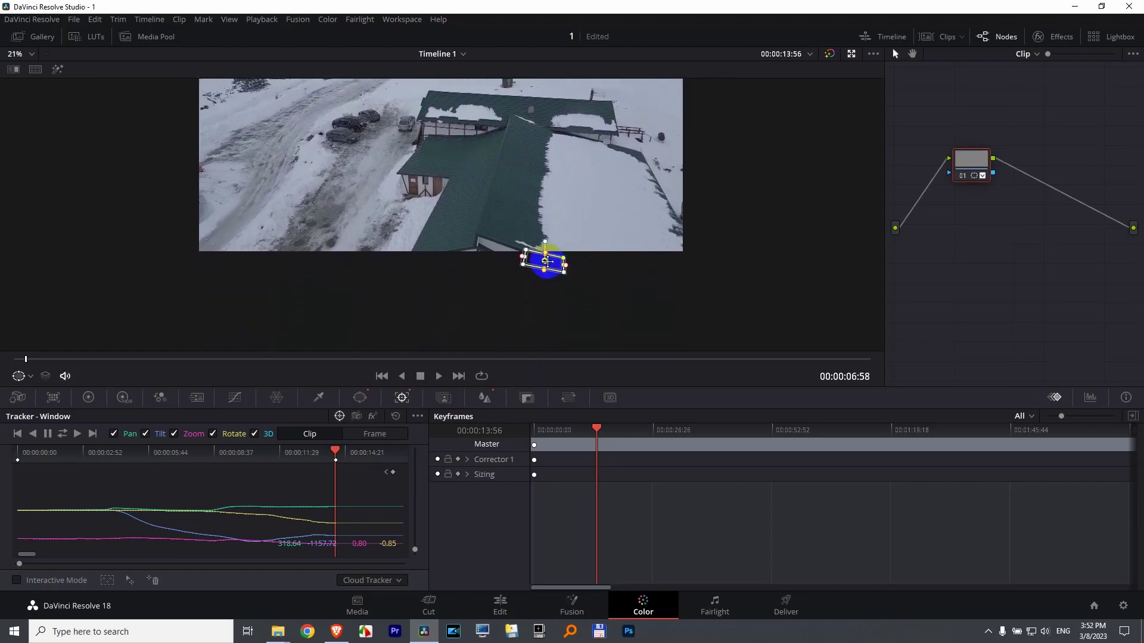
pyautogui.click(336, 454)
pyautogui.moveTo(338, 454); pyautogui.dragTo(345, 455)
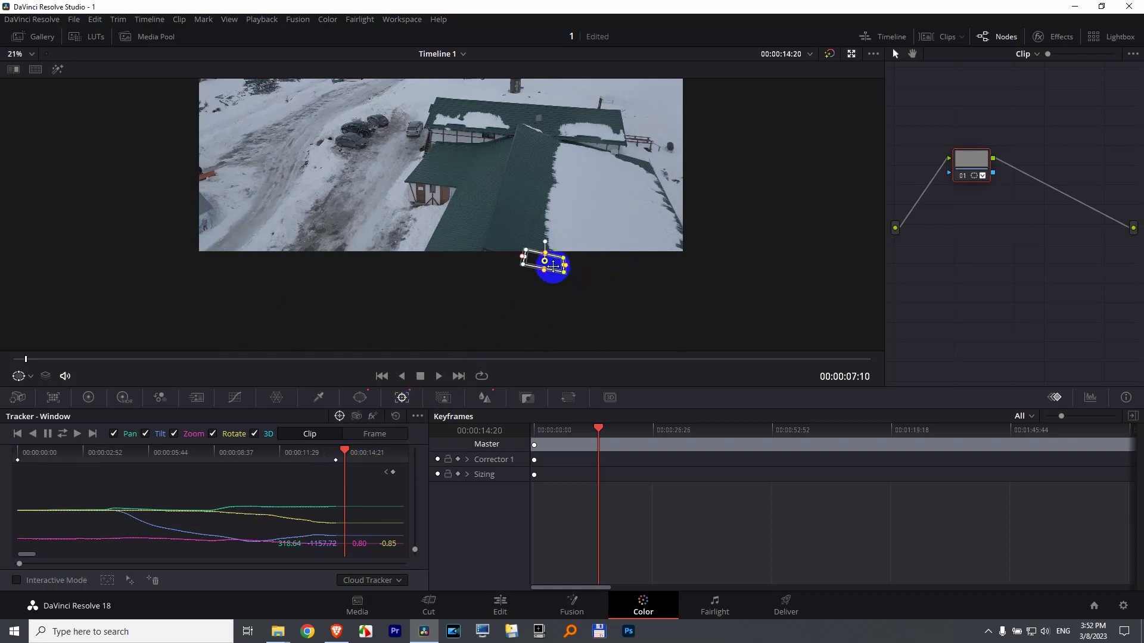
pyautogui.moveTo(553, 265); pyautogui.dragTo(552, 280)
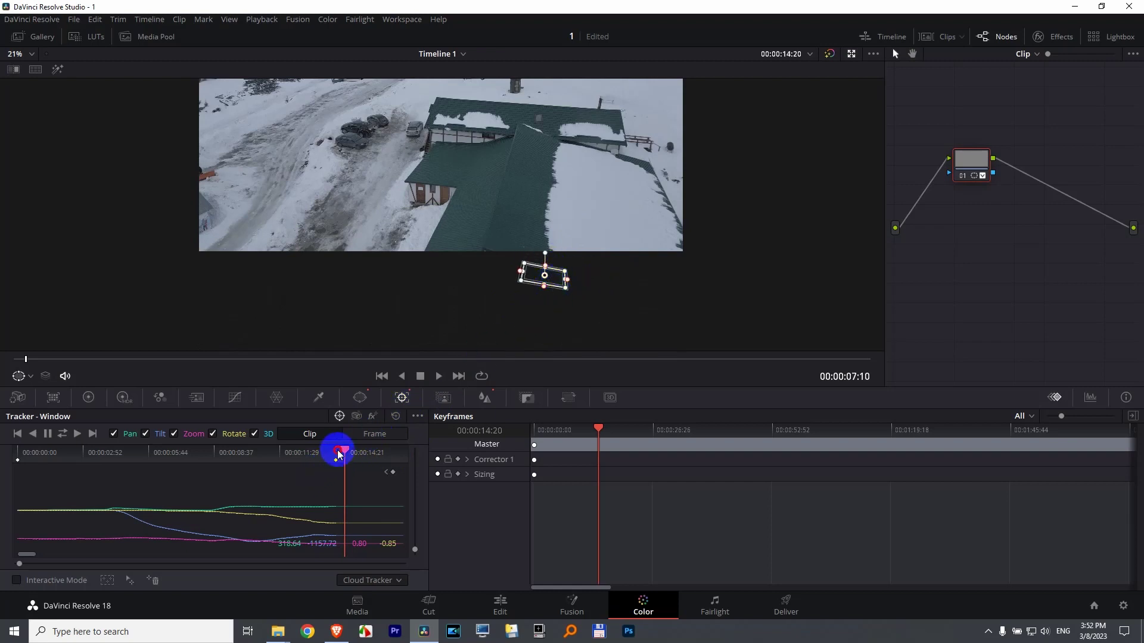
# Adjust the window on an earlier frame, then return to the lodge-front shot at 00:00:02:24
pyautogui.moveTo(339, 453); pyautogui.dragTo(291, 457)
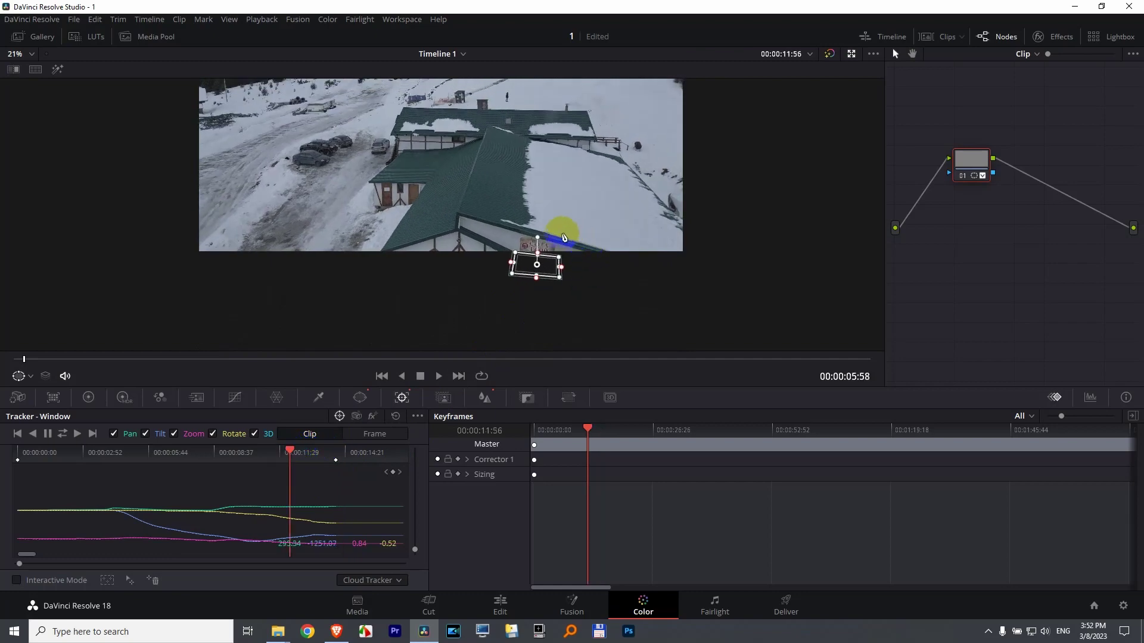
pyautogui.click(537, 249)
pyautogui.moveTo(538, 255)
pyautogui.mouseDown()
pyautogui.moveTo(521, 247)
pyautogui.moveTo(553, 254)
pyautogui.mouseUp()
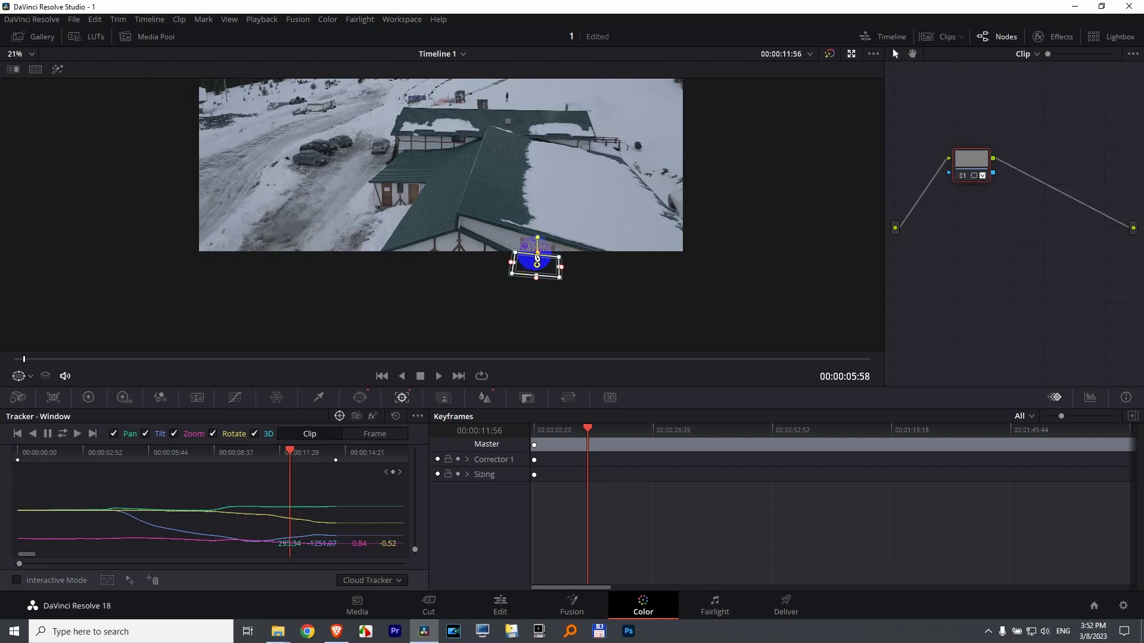
pyautogui.click(445, 345)
pyautogui.moveTo(290, 453); pyautogui.dragTo(127, 457)
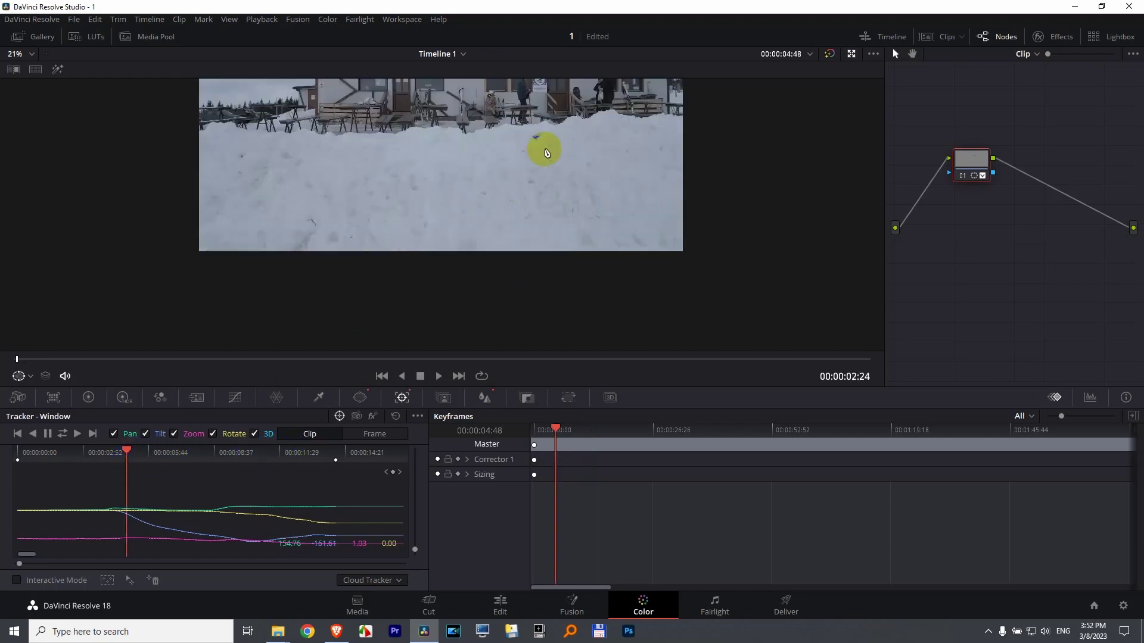
pyautogui.moveTo(544, 146); pyautogui.dragTo(503, 250)
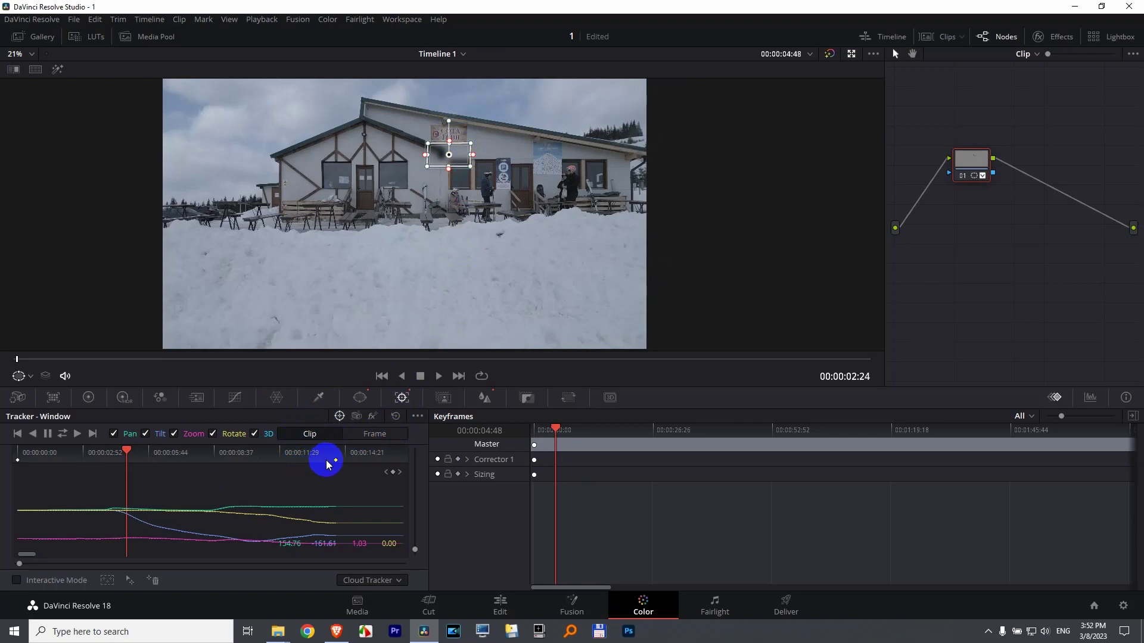
# Switch the tracker to Frame mode and reposition the window on the aerial keyframe
pyautogui.click(372, 440)
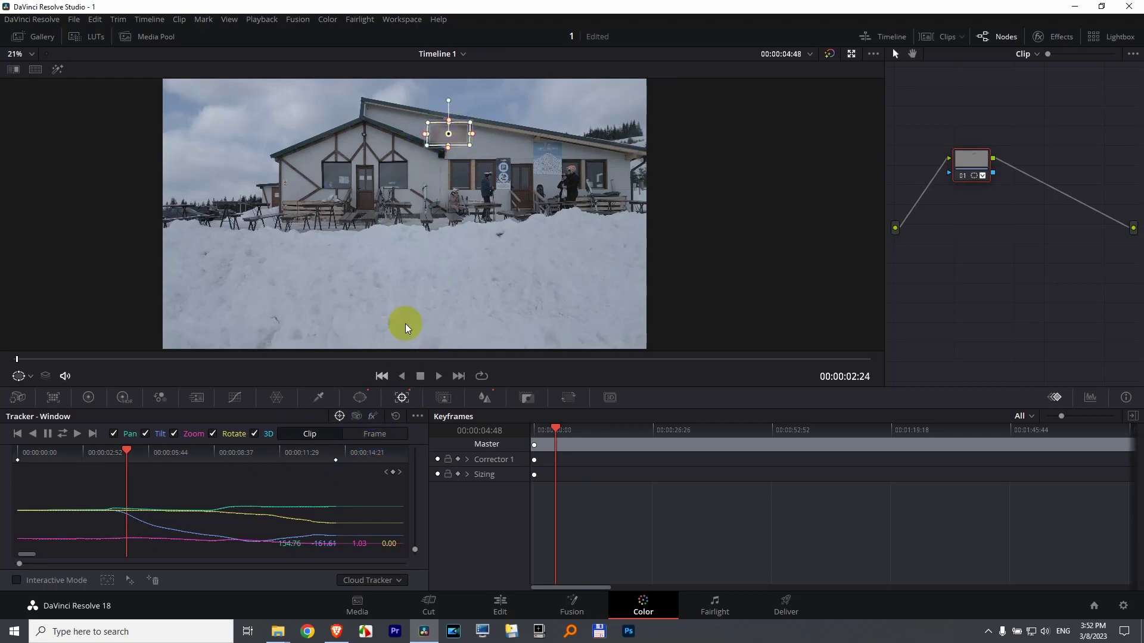
pyautogui.click(375, 431)
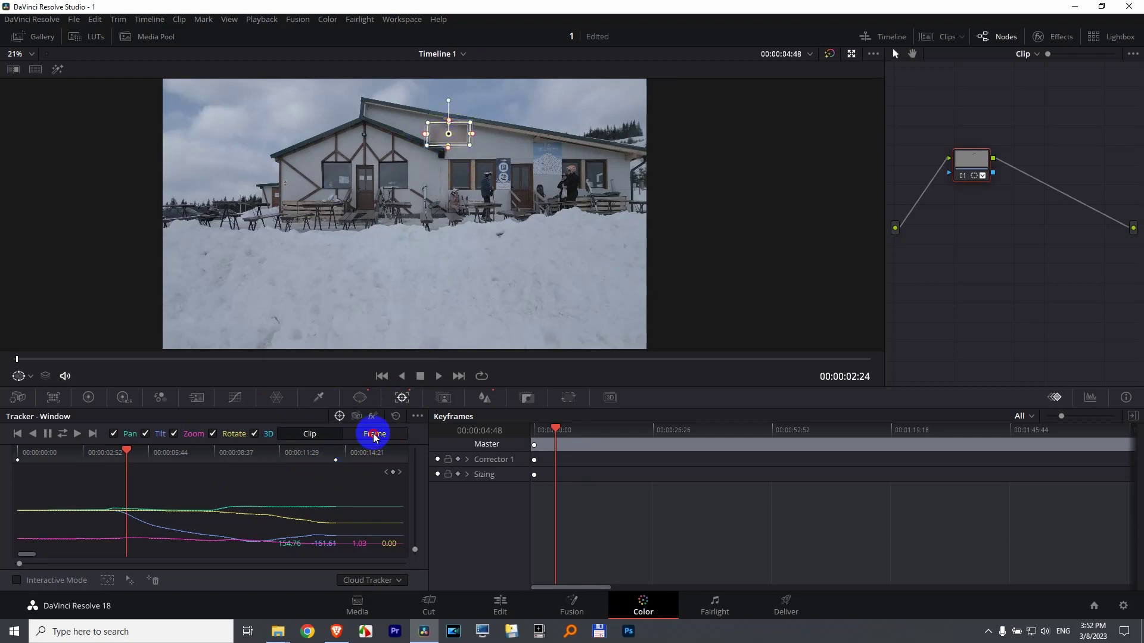
pyautogui.click(337, 462)
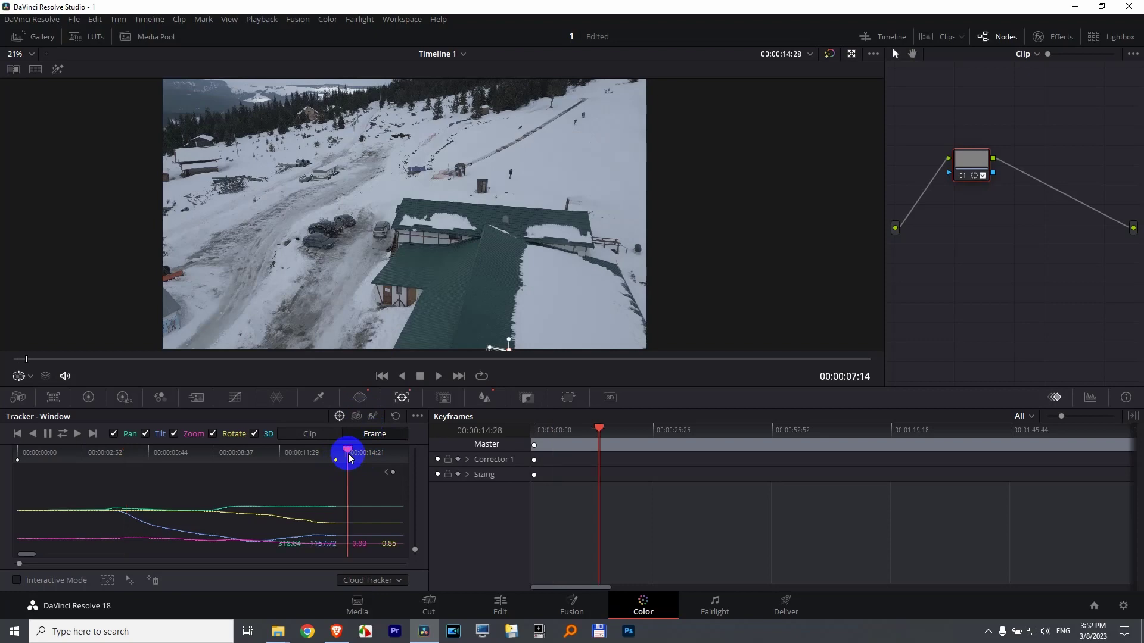
pyautogui.click(516, 340)
pyautogui.moveTo(516, 341); pyautogui.dragTo(508, 270)
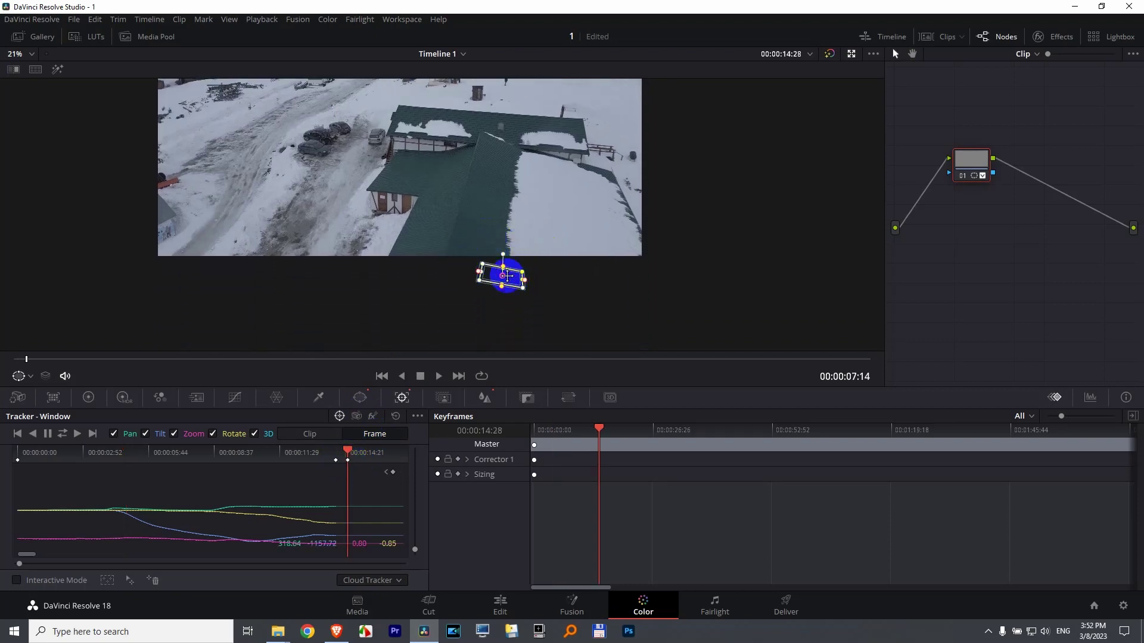
pyautogui.click(375, 435)
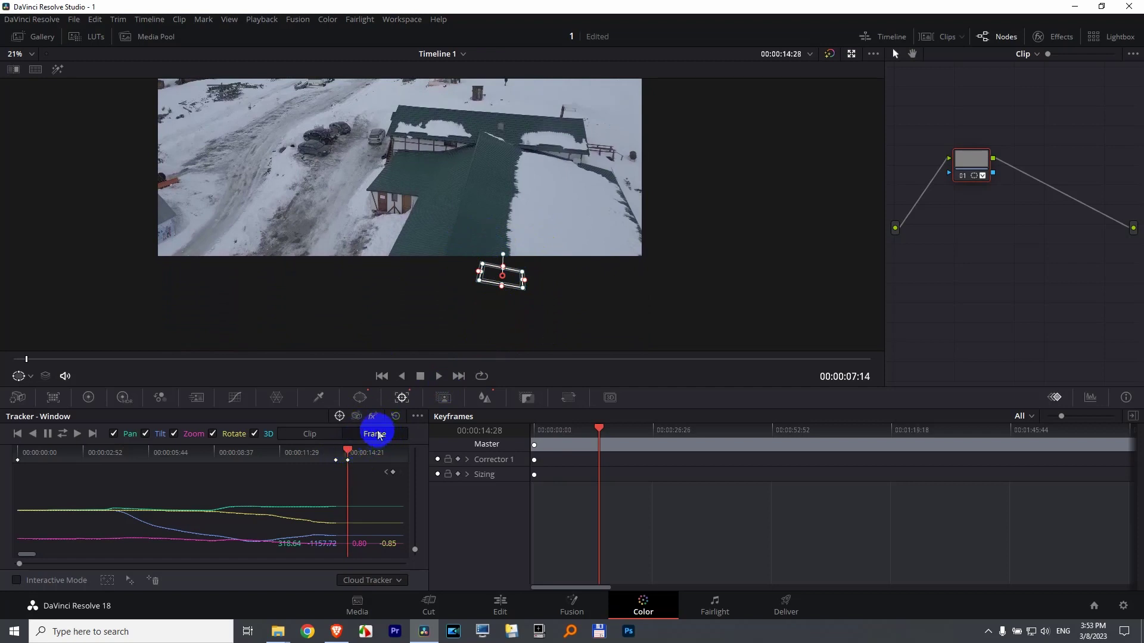
# Scrub back through the clip to review the track, ending at 00:00:00:00
pyautogui.moveTo(346, 453); pyautogui.dragTo(309, 453)
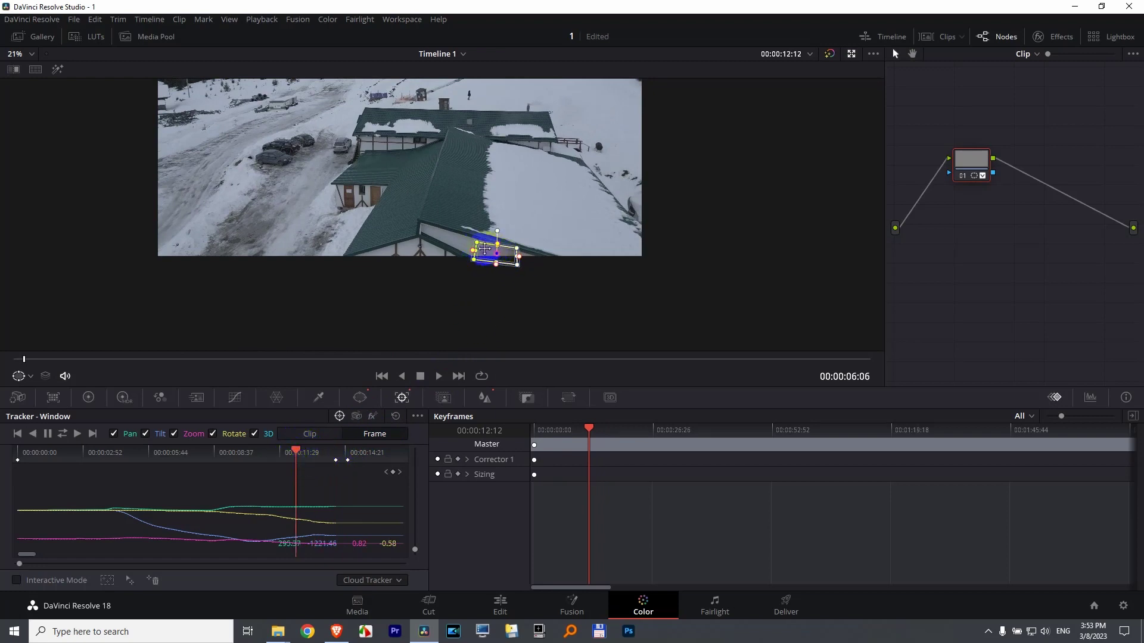
pyautogui.moveTo(281, 467); pyautogui.dragTo(357, 454)
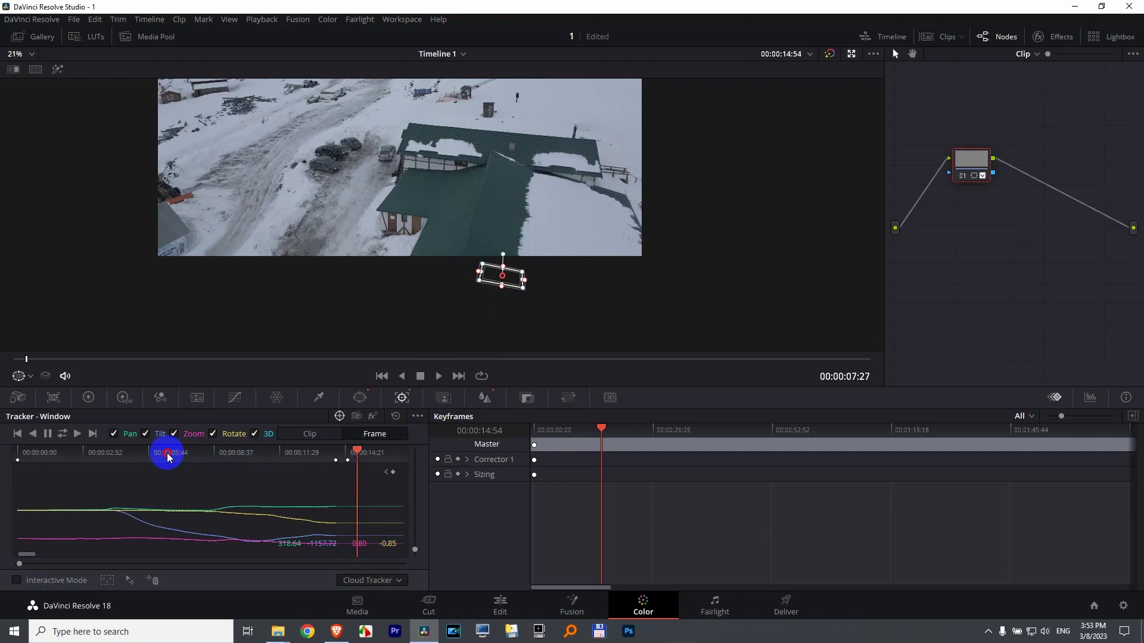
pyautogui.moveTo(167, 455); pyautogui.dragTo(13, 459)
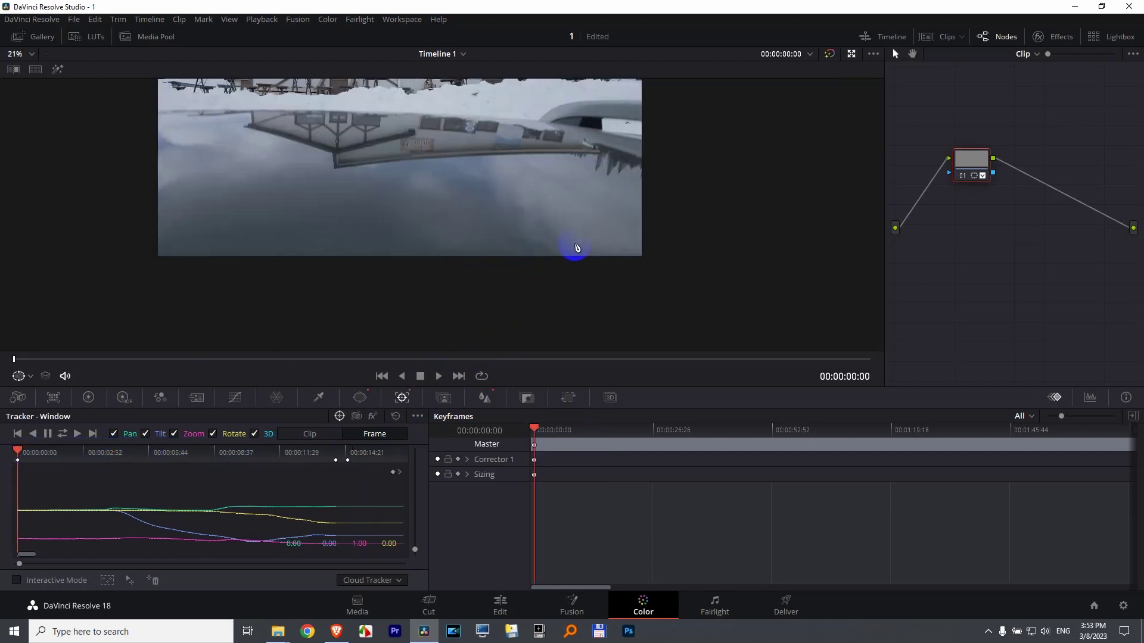
pyautogui.moveTo(337, 271)
pyautogui.mouseDown()
pyautogui.moveTo(330, 280)
pyautogui.moveTo(325, 249)
pyautogui.moveTo(126, 118)
pyautogui.mouseUp()
# Set the viewer zoom to Fit so the whole upright frame shows, toggling the Nodes panel off and on
pyautogui.click(31, 54)
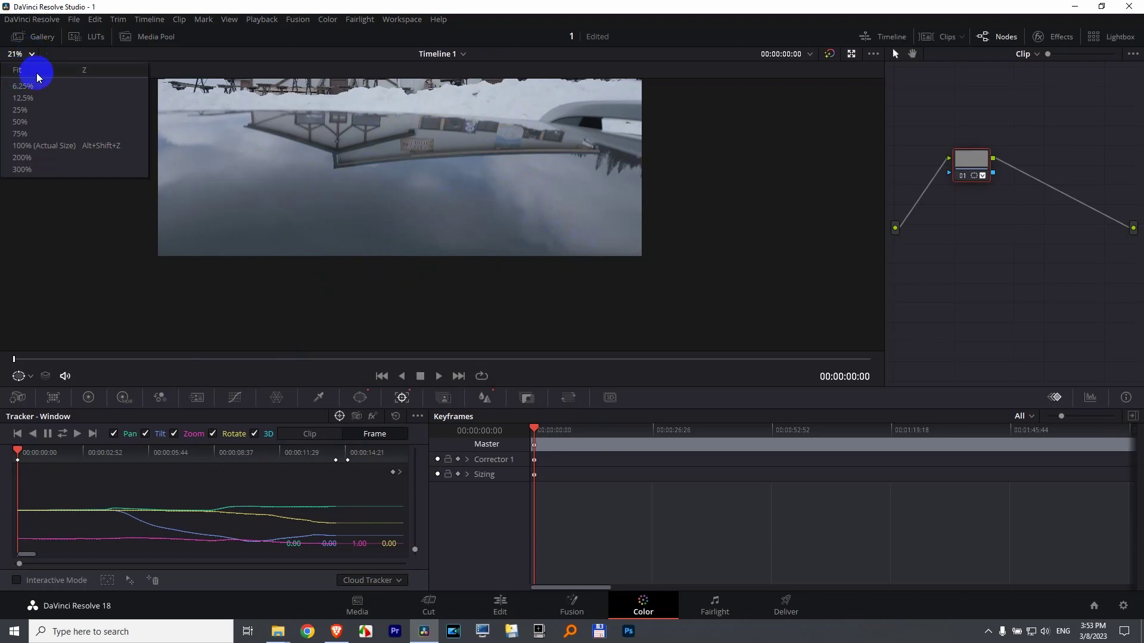
pyautogui.click(84, 71)
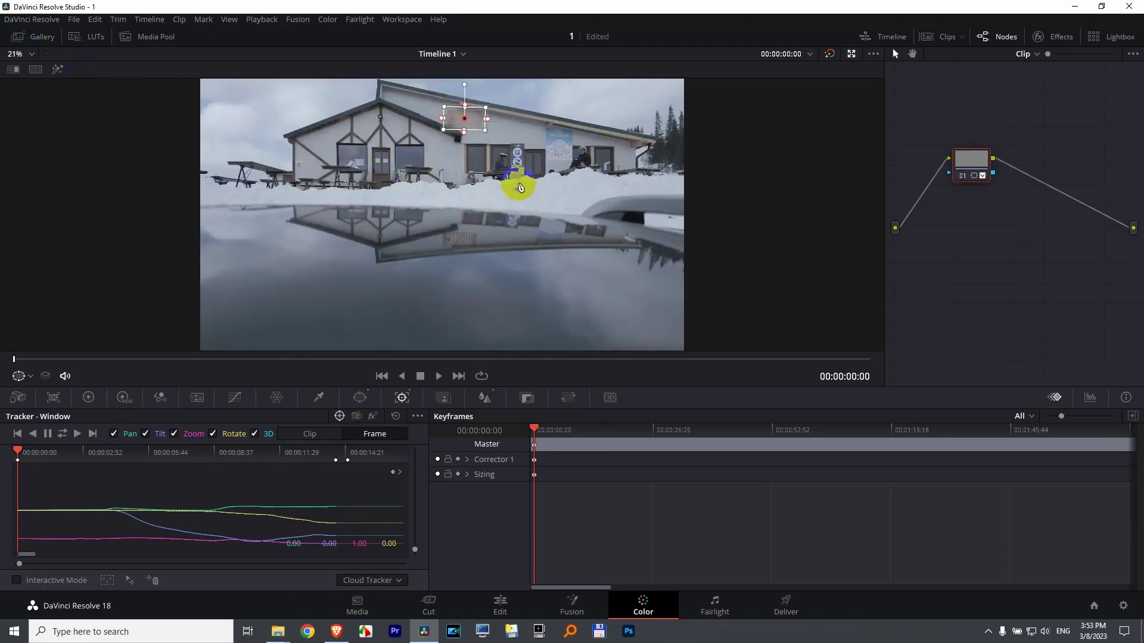
pyautogui.click(600, 177)
pyautogui.click(567, 170)
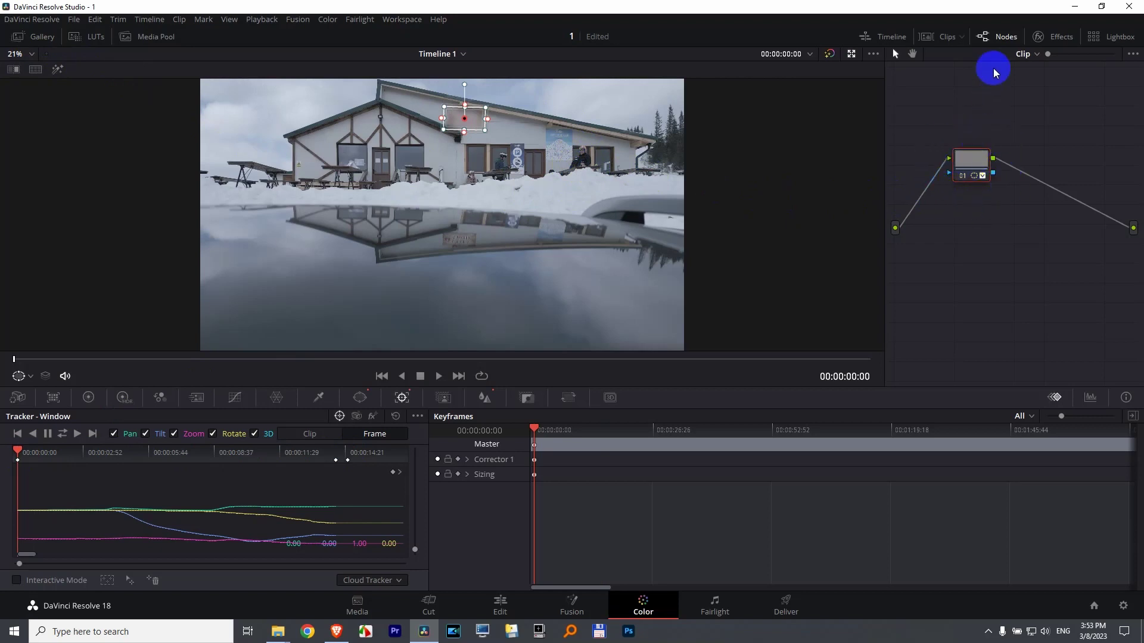
pyautogui.click(1006, 37)
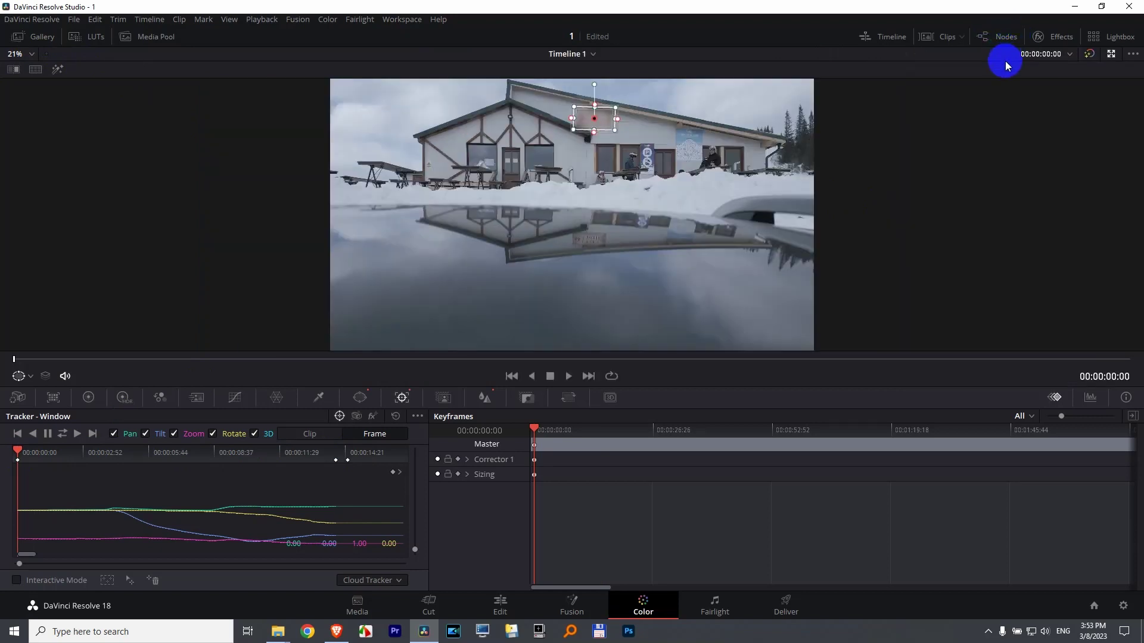
pyautogui.click(1005, 38)
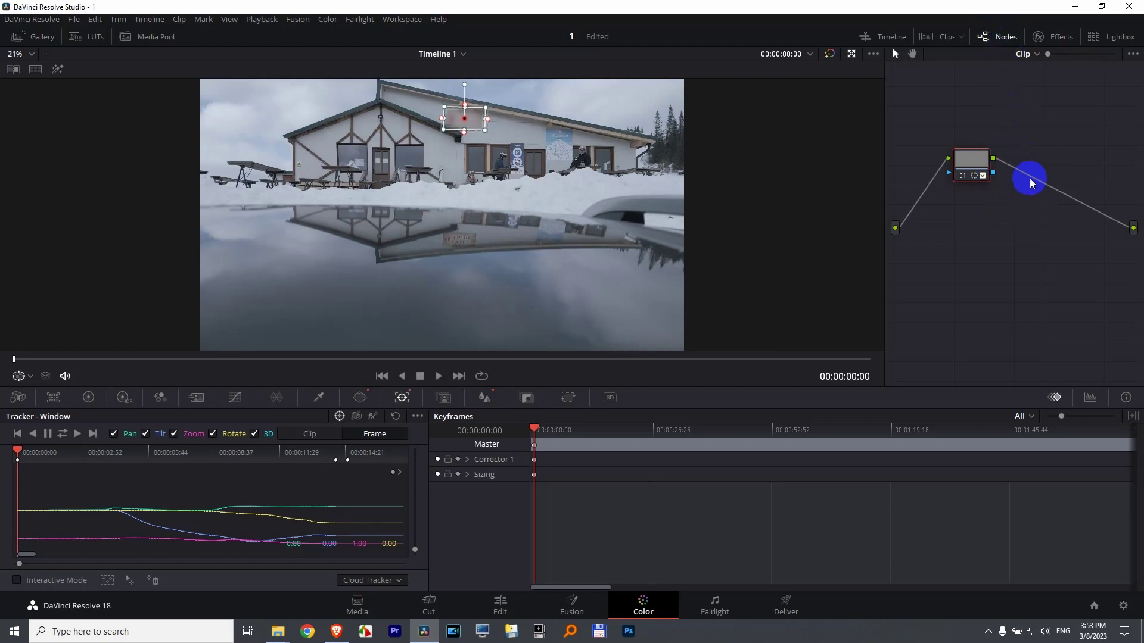
# Add serial node 02 after node 01 with Alt+S, inspect node 01, then reselect node 02
pyautogui.hotkey('alt', 's')
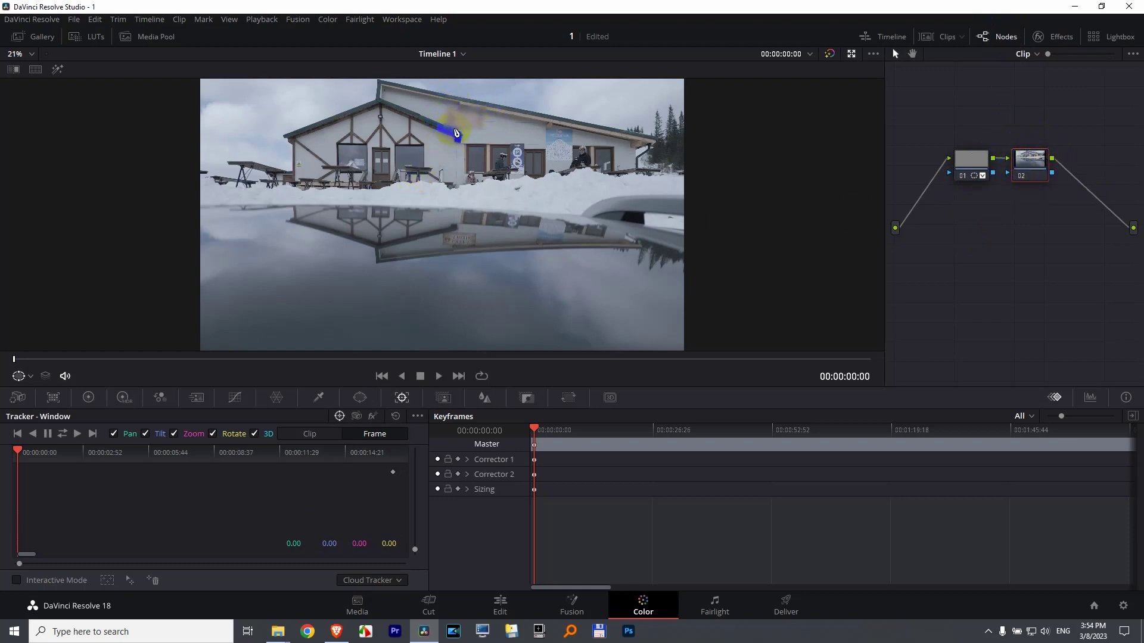
pyautogui.click(981, 157)
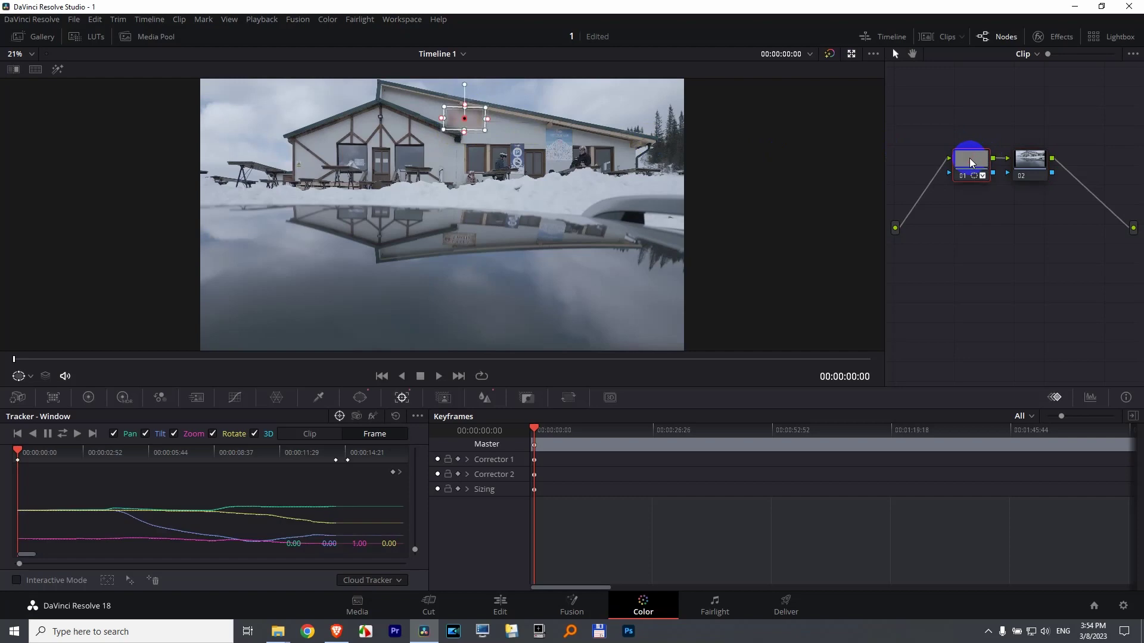
pyautogui.click(1031, 173)
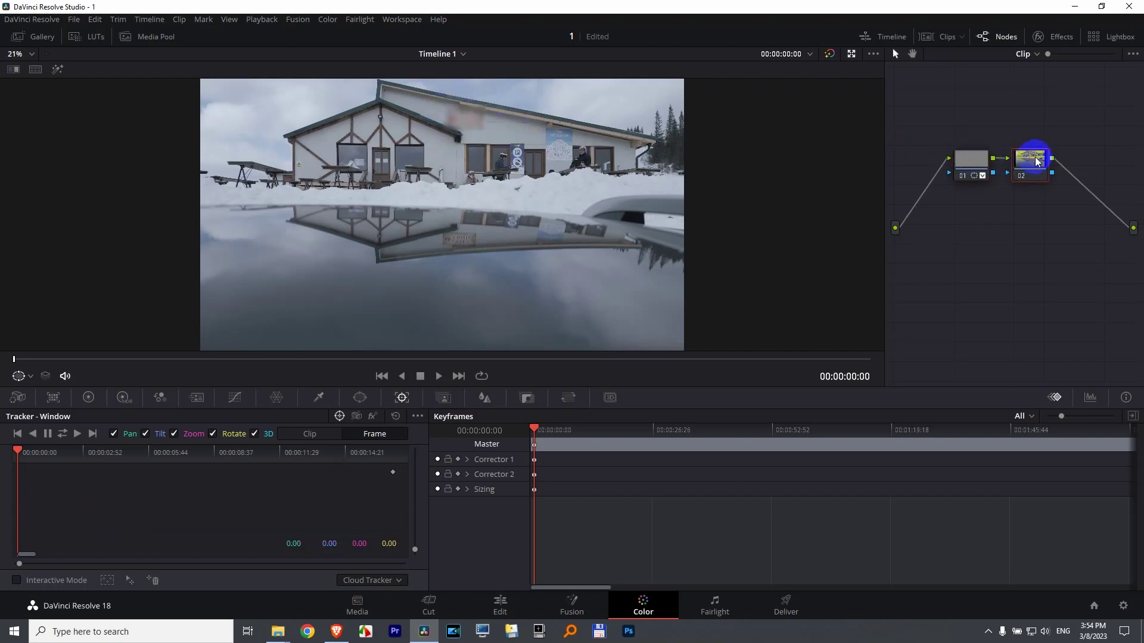
# On node 02, place a small circle window over the person right of the door and blur it to radius 0.87
pyautogui.click(360, 398)
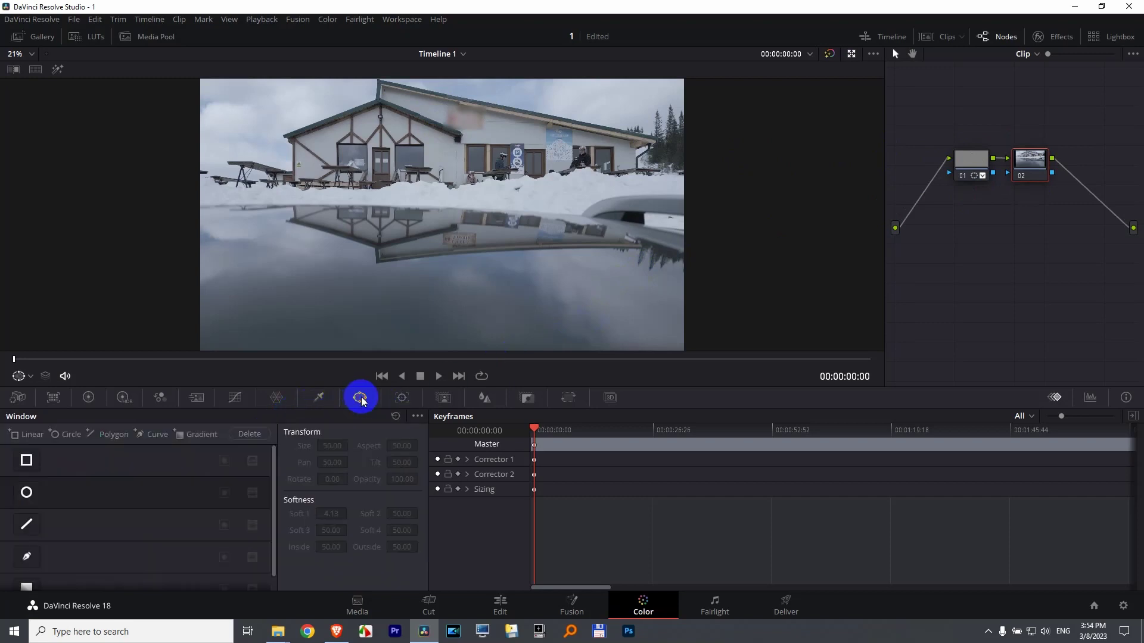
pyautogui.click(65, 437)
pyautogui.moveTo(439, 244); pyautogui.dragTo(578, 188)
pyautogui.moveTo(654, 231); pyautogui.dragTo(608, 187)
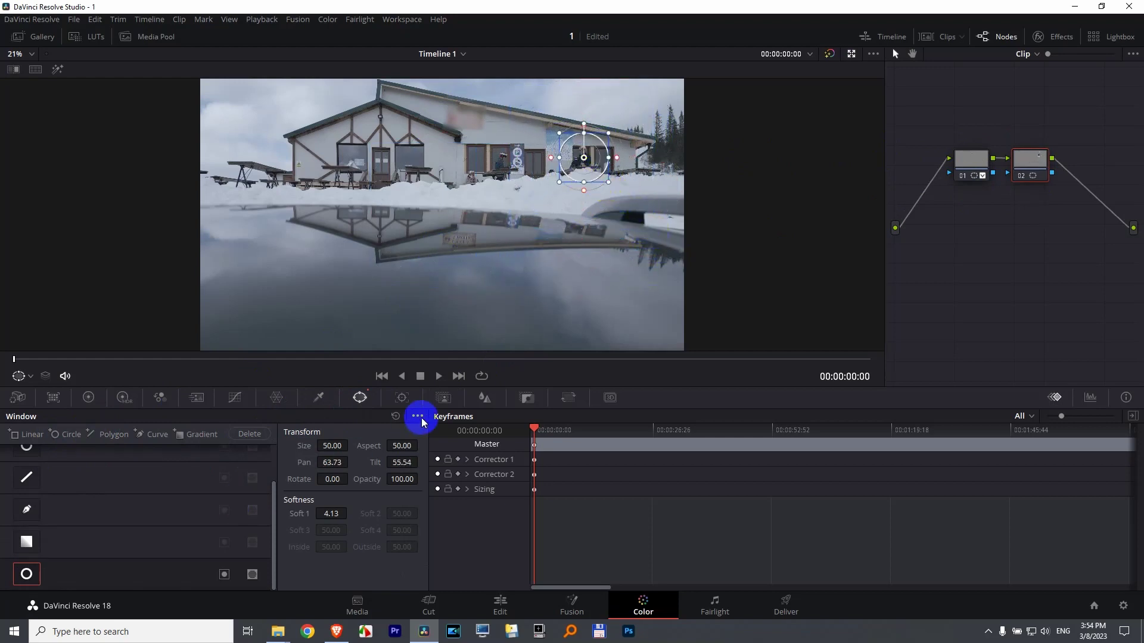
pyautogui.click(483, 398)
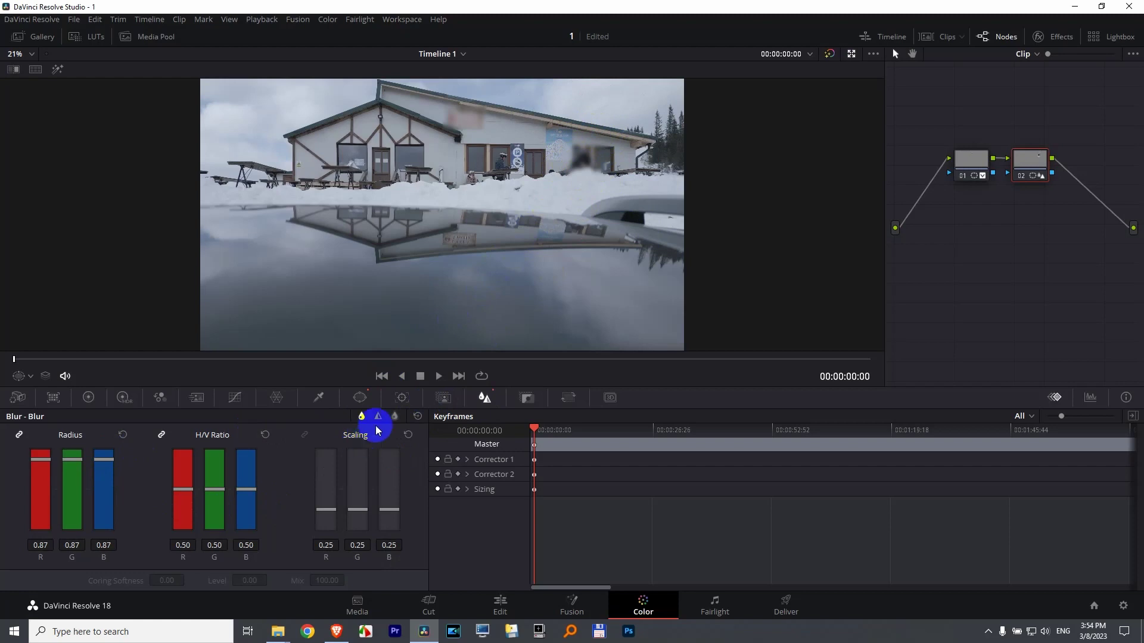
pyautogui.click(404, 398)
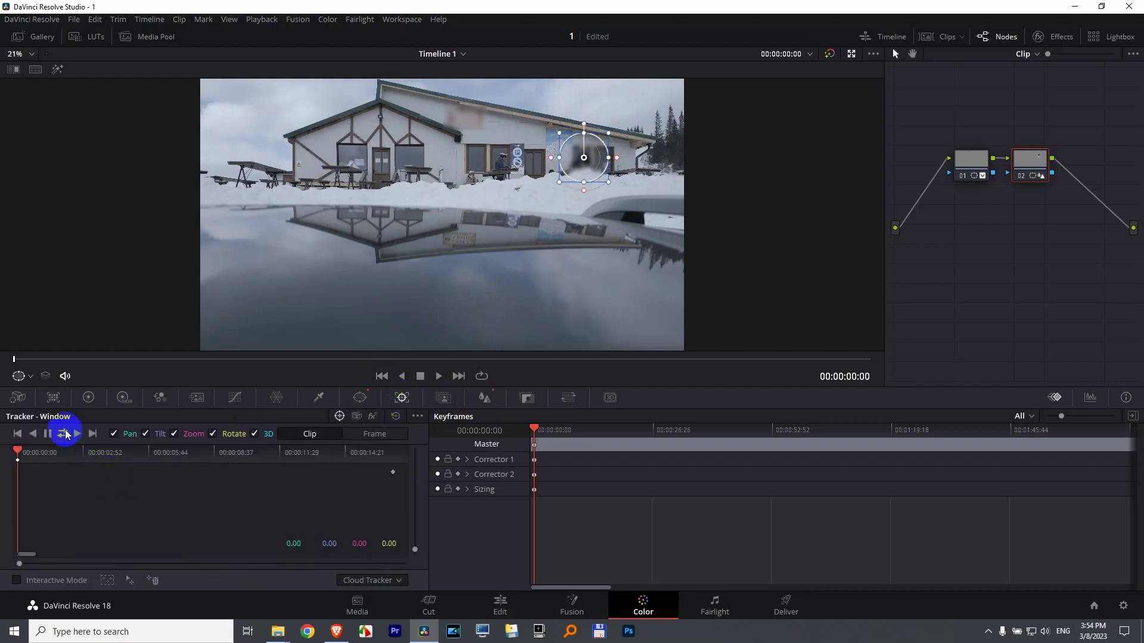
# Set the circle window's tracker to Frame mode tracking pan, tilt, zoom and rotate, with 3D off
pyautogui.click(376, 435)
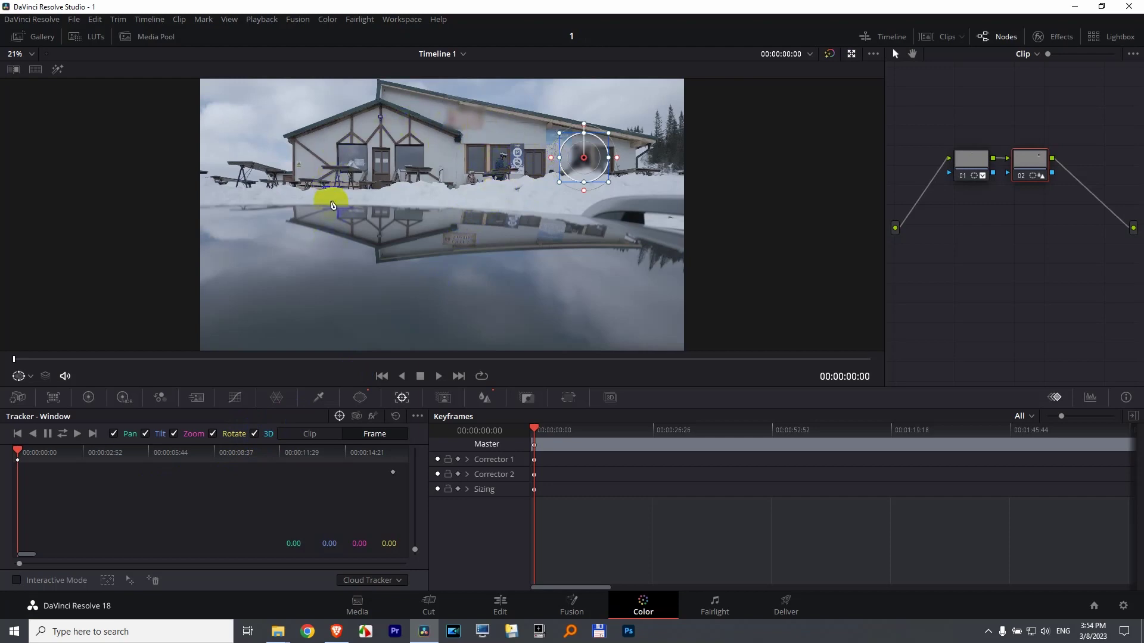
pyautogui.click(318, 398)
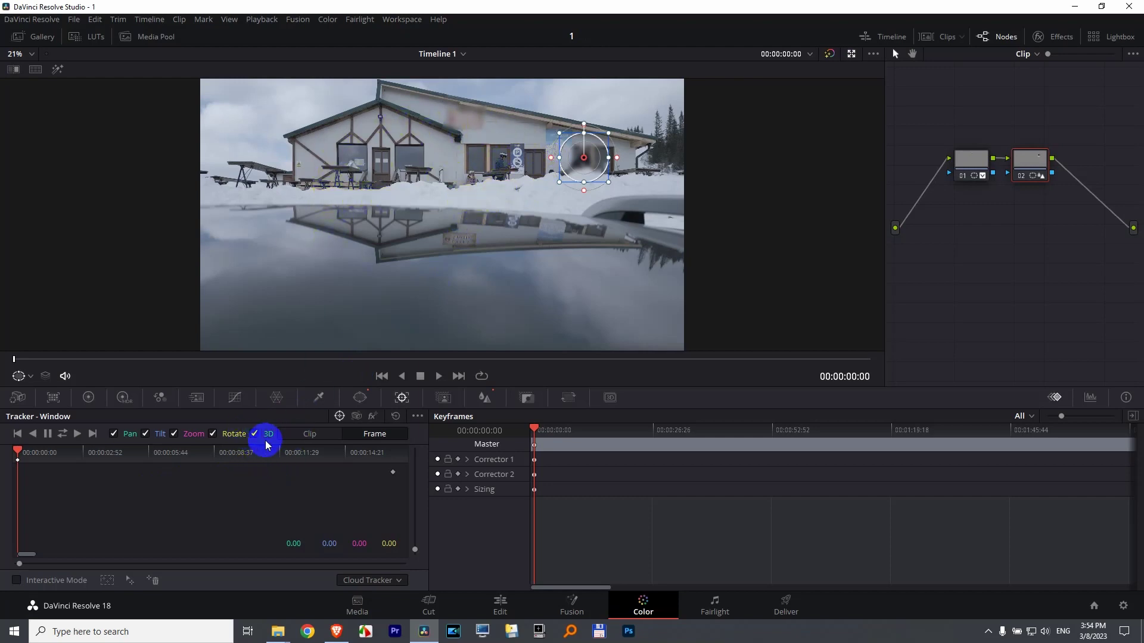
pyautogui.click(500, 328)
pyautogui.click(598, 165)
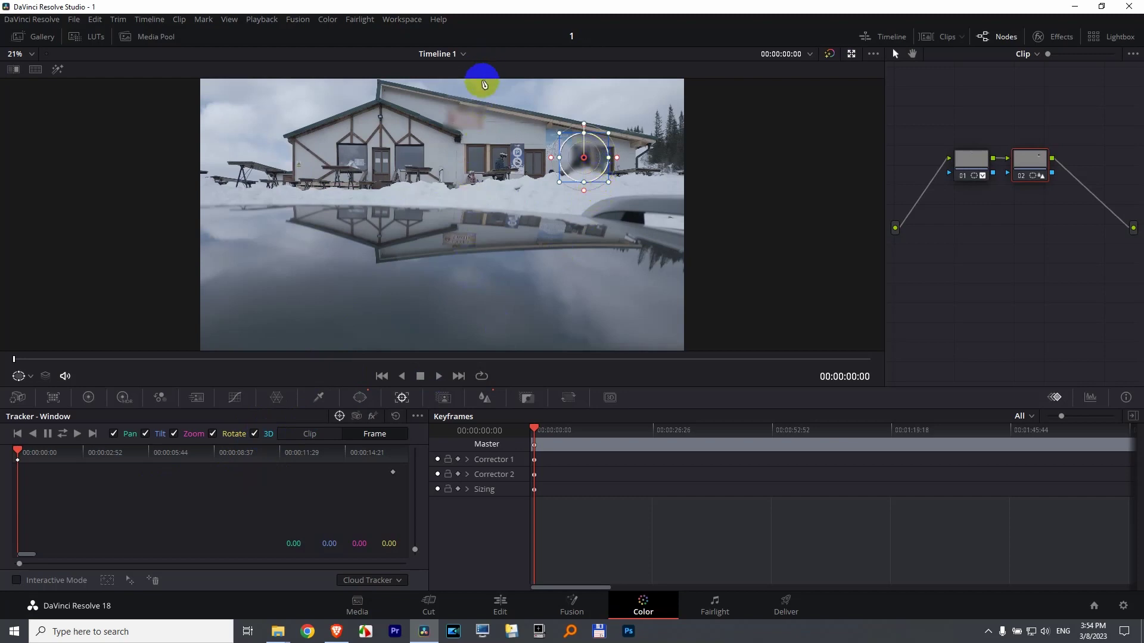
pyautogui.click(485, 191)
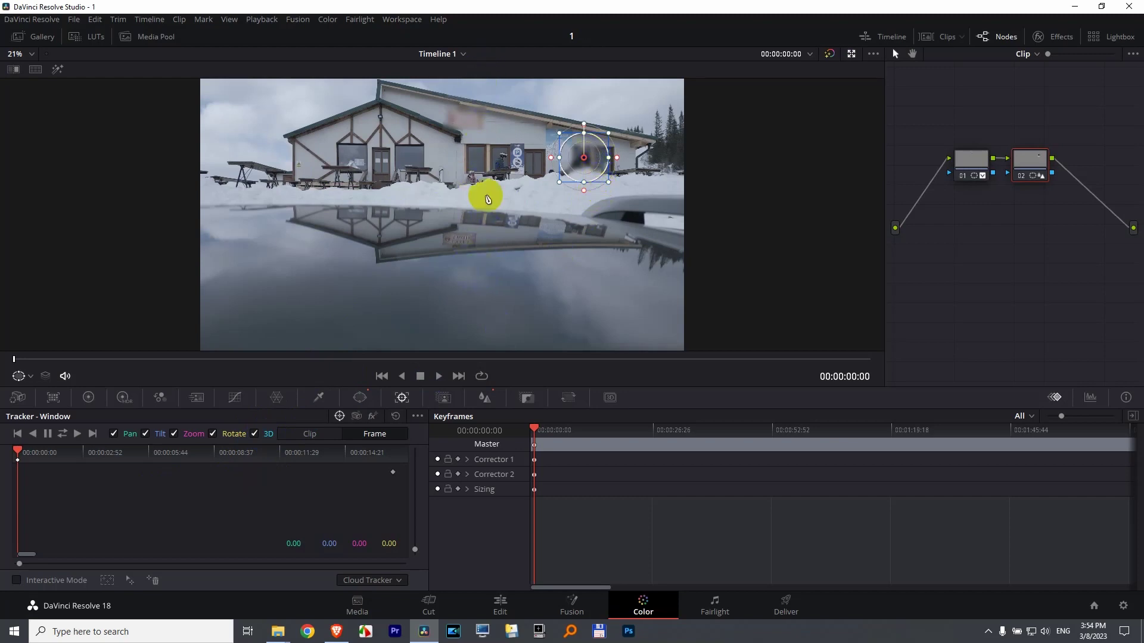
pyautogui.click(256, 435)
# Track the circle window forward and backward through the clip, then return to the first frame
pyautogui.click(63, 435)
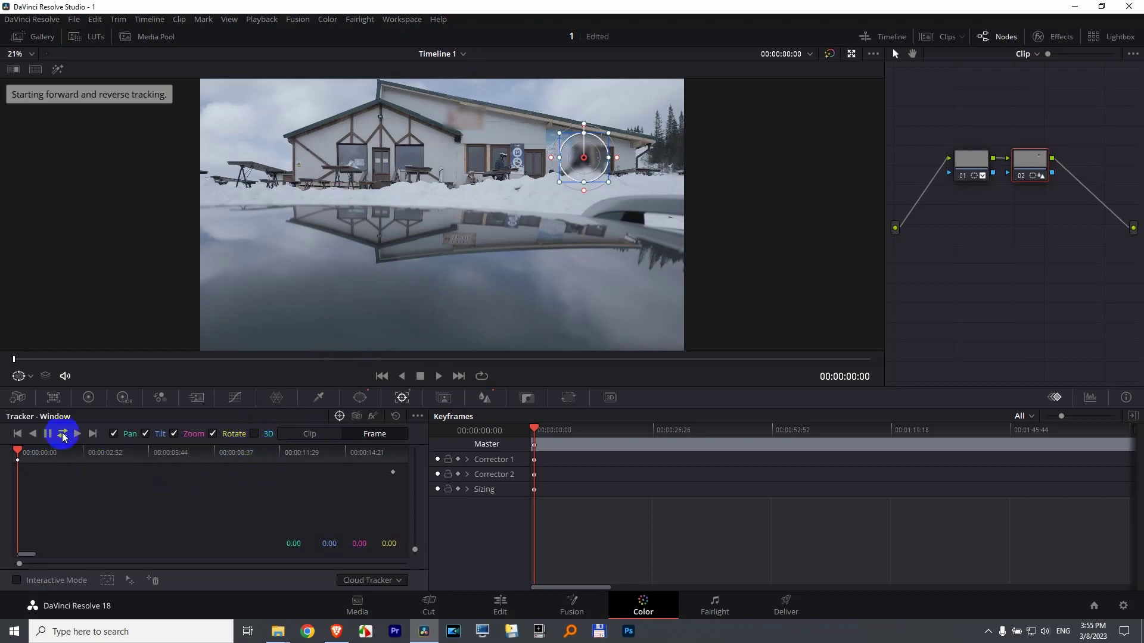
pyautogui.click(82, 534)
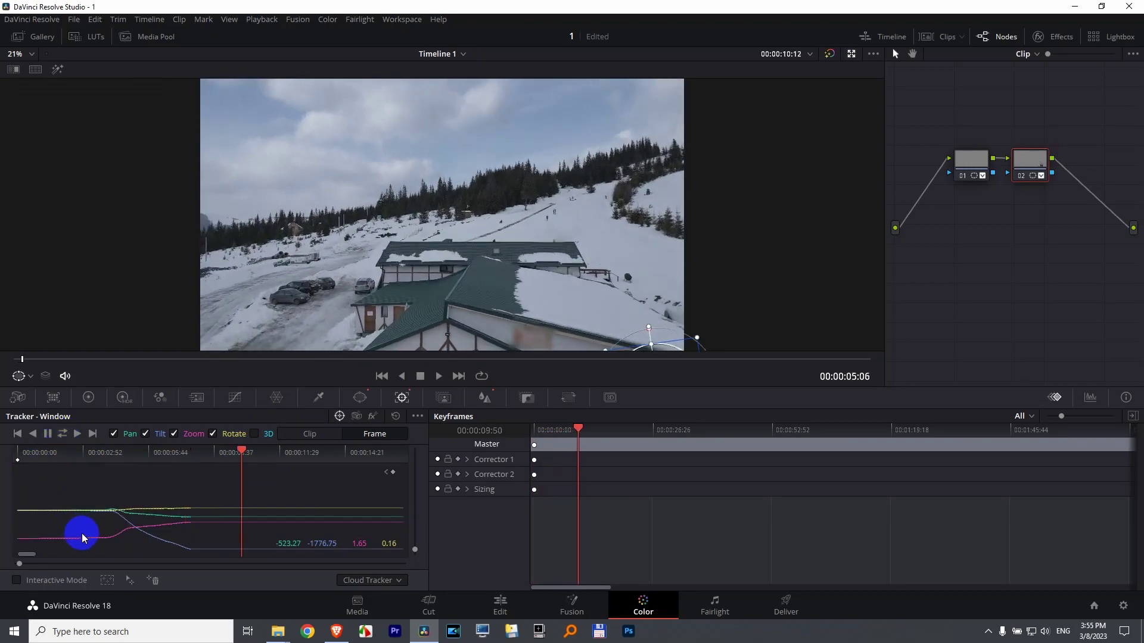
pyautogui.moveTo(87, 536); pyautogui.dragTo(153, 538)
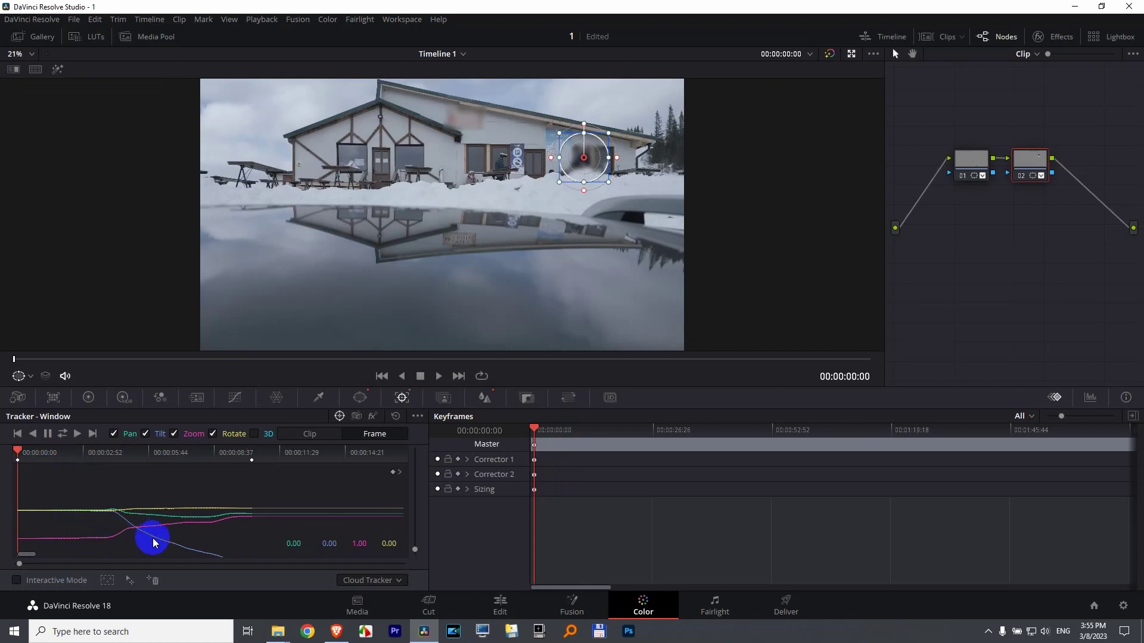
# Reposition the circle onto the person at 00:00:05:46 and at earlier and later frames
pyautogui.moveTo(171, 478); pyautogui.dragTo(151, 464)
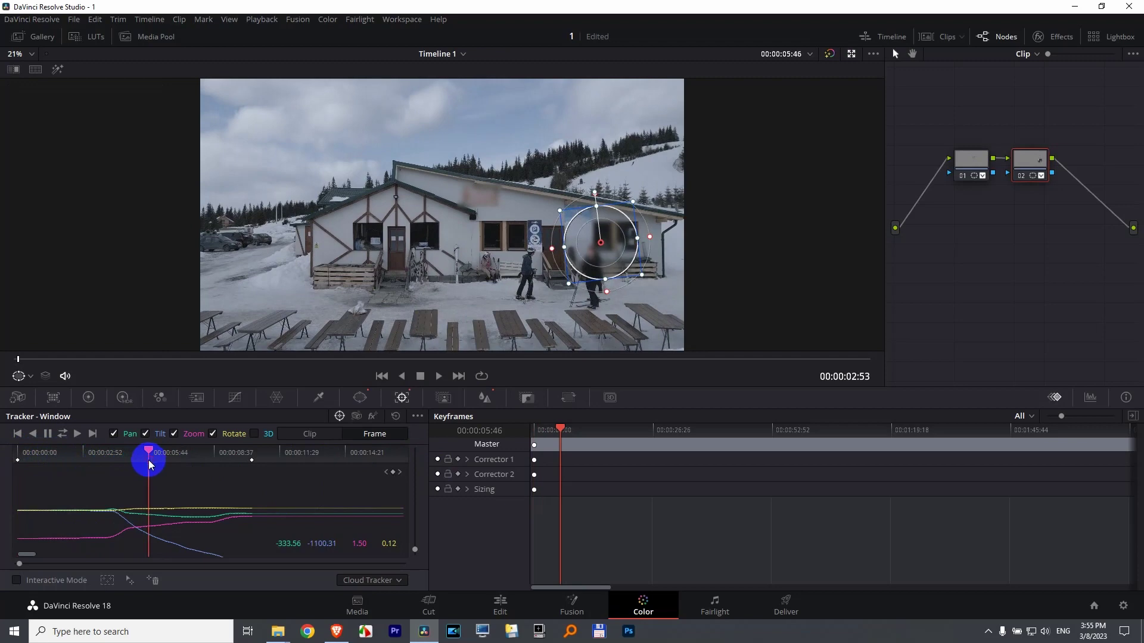
pyautogui.moveTo(612, 250); pyautogui.dragTo(601, 274)
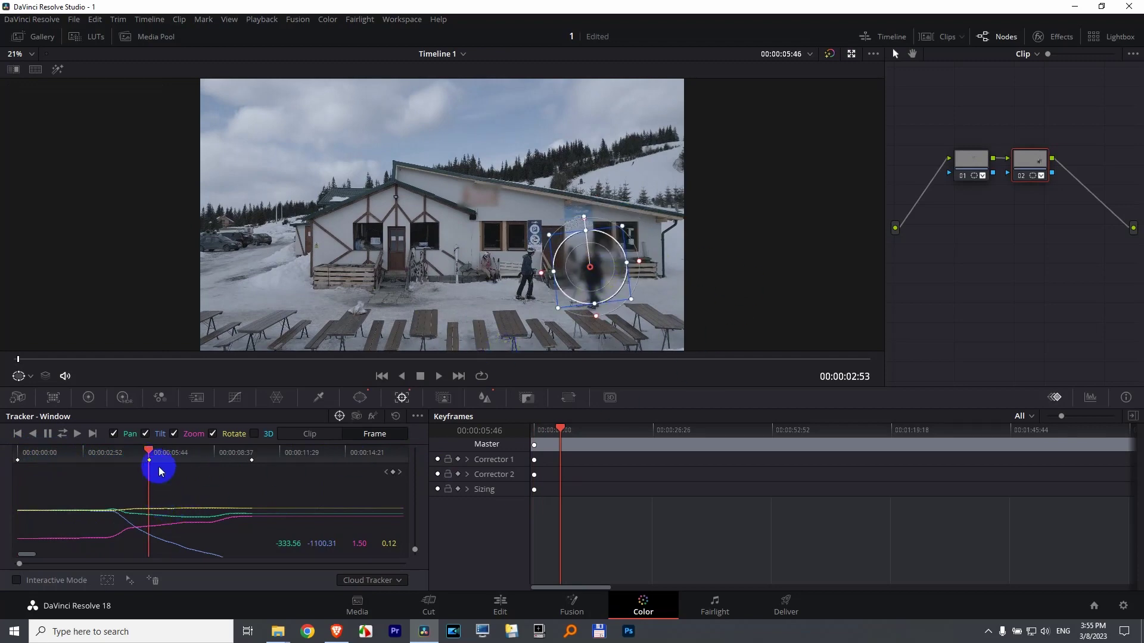
pyautogui.click(149, 453)
pyautogui.moveTo(149, 456); pyautogui.dragTo(189, 472)
pyautogui.moveTo(468, 292); pyautogui.dragTo(459, 203)
pyautogui.moveTo(572, 270); pyautogui.dragTo(569, 278)
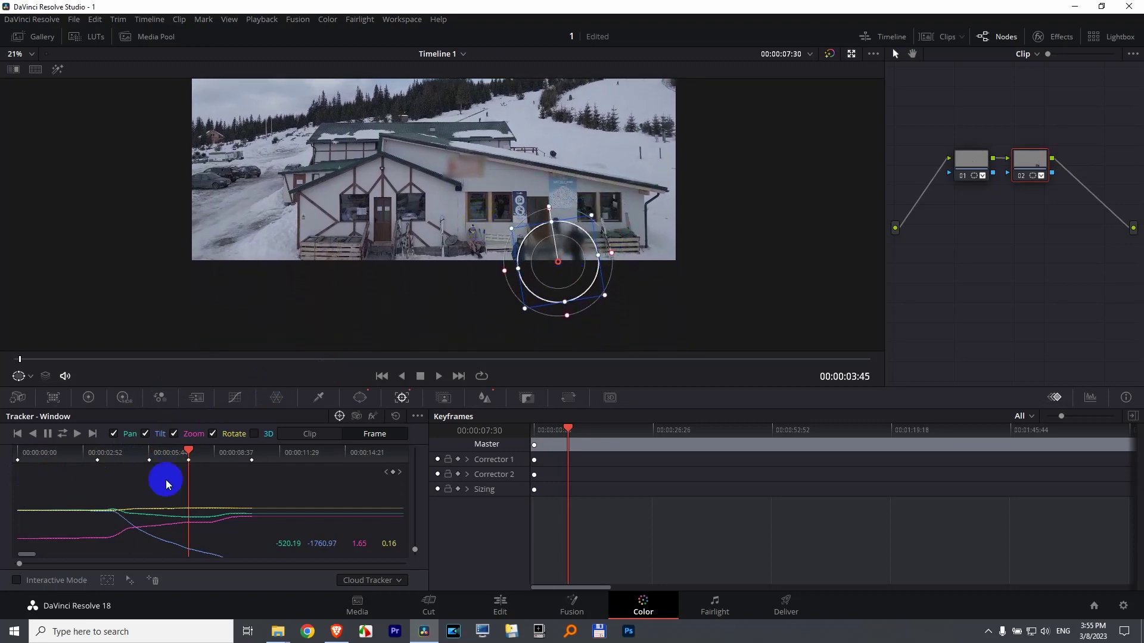
pyautogui.moveTo(189, 448); pyautogui.dragTo(229, 460)
pyautogui.moveTo(638, 294); pyautogui.dragTo(625, 338)
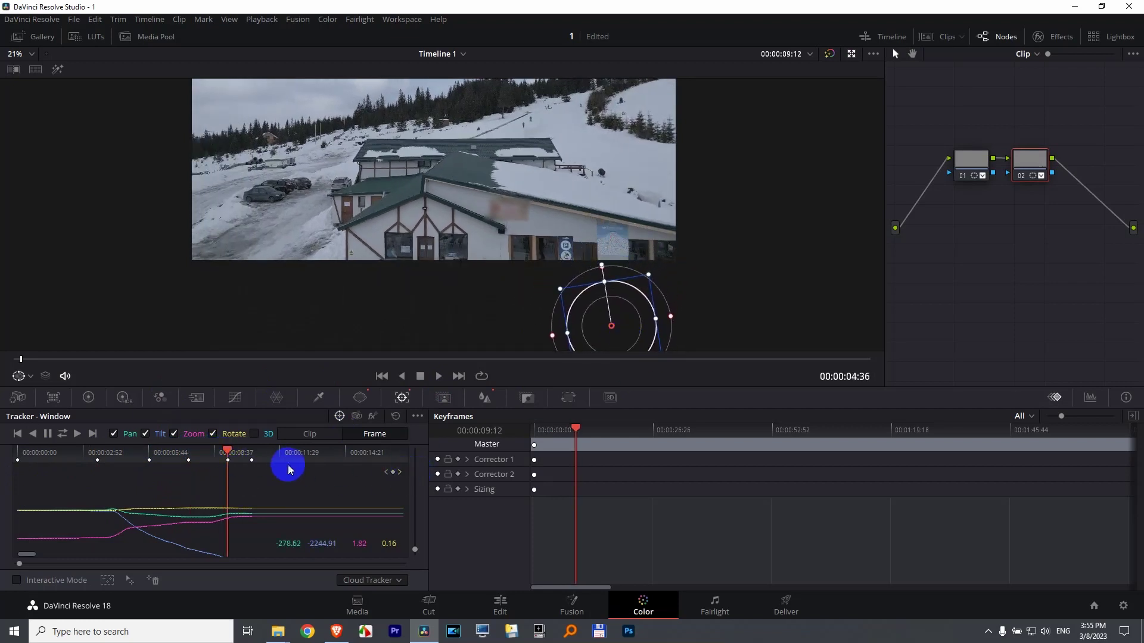
# Delete the tracker keyframe at 00:00:10:16
pyautogui.click(393, 473)
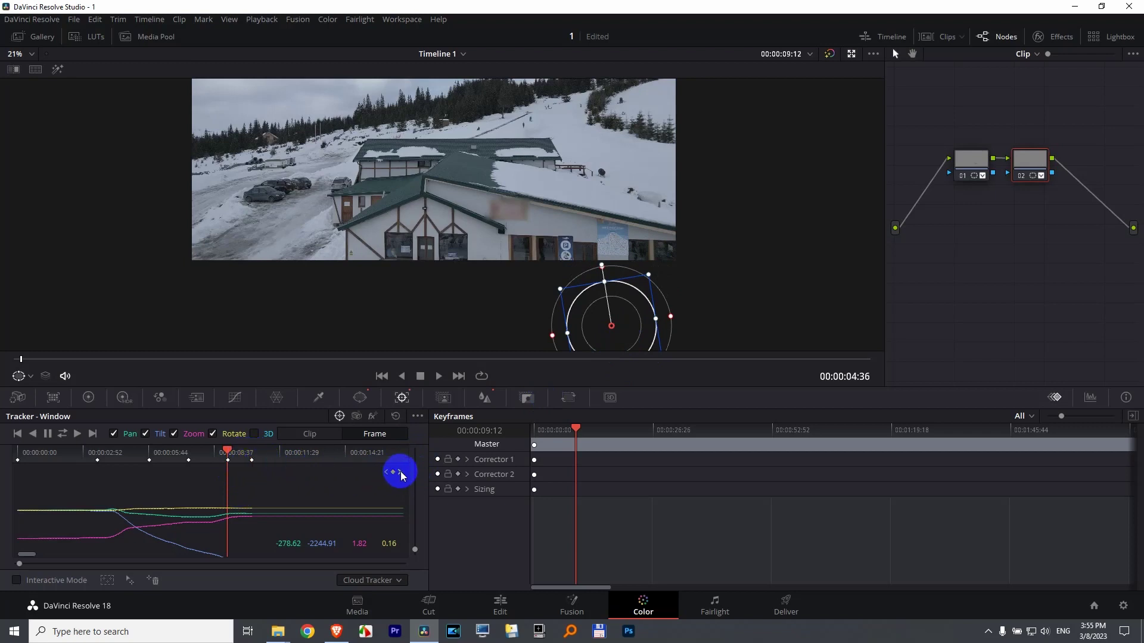
pyautogui.click(401, 472)
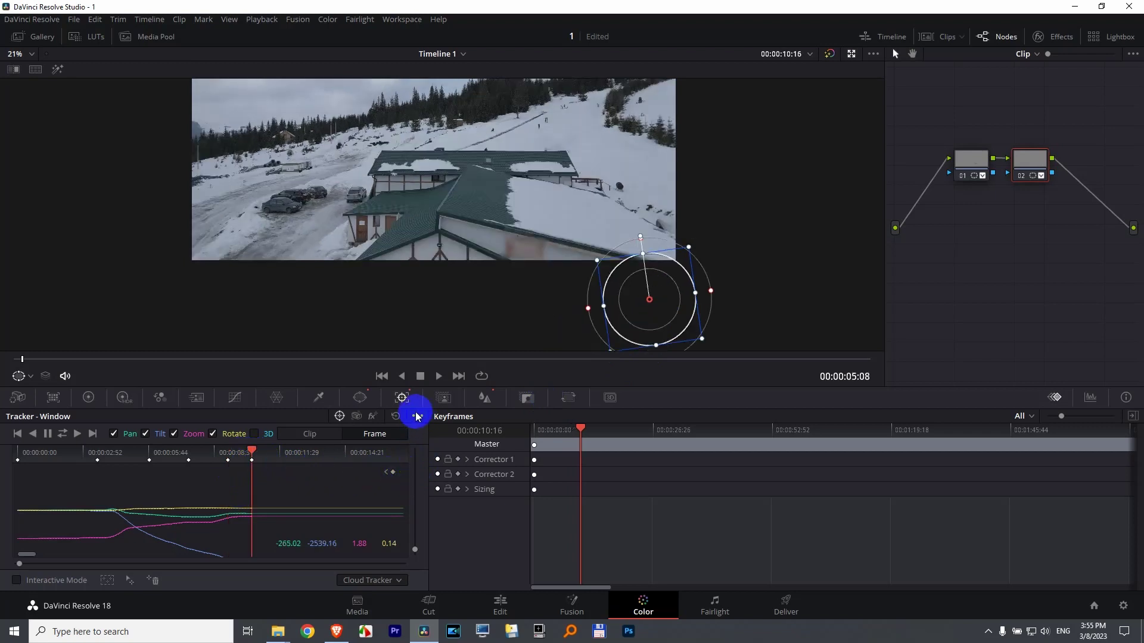
pyautogui.click(417, 417)
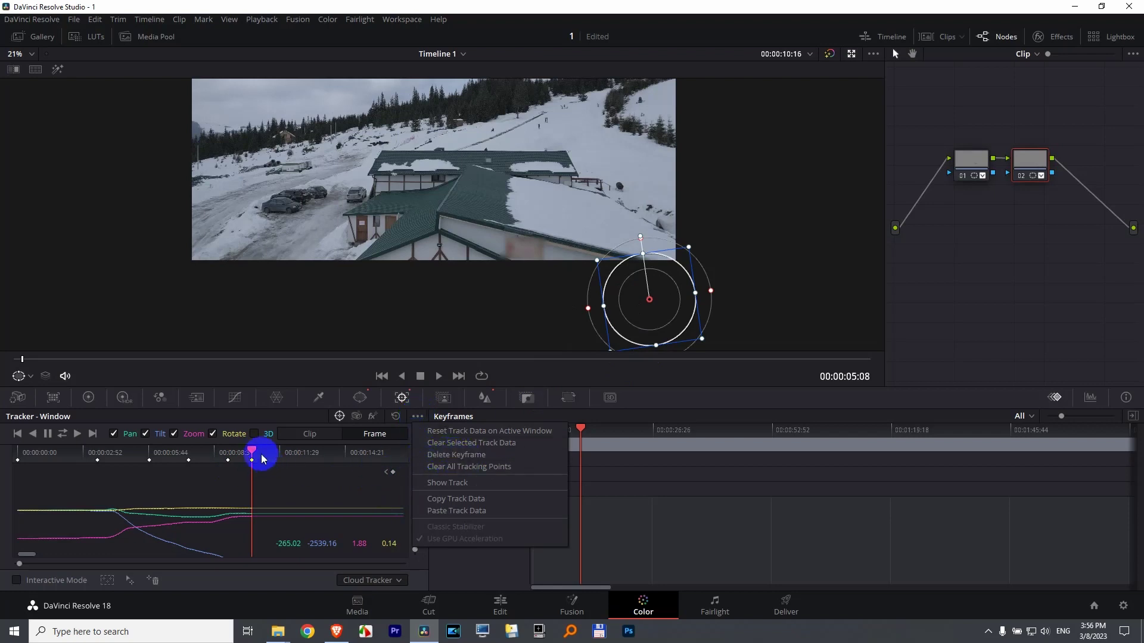
pyautogui.click(442, 456)
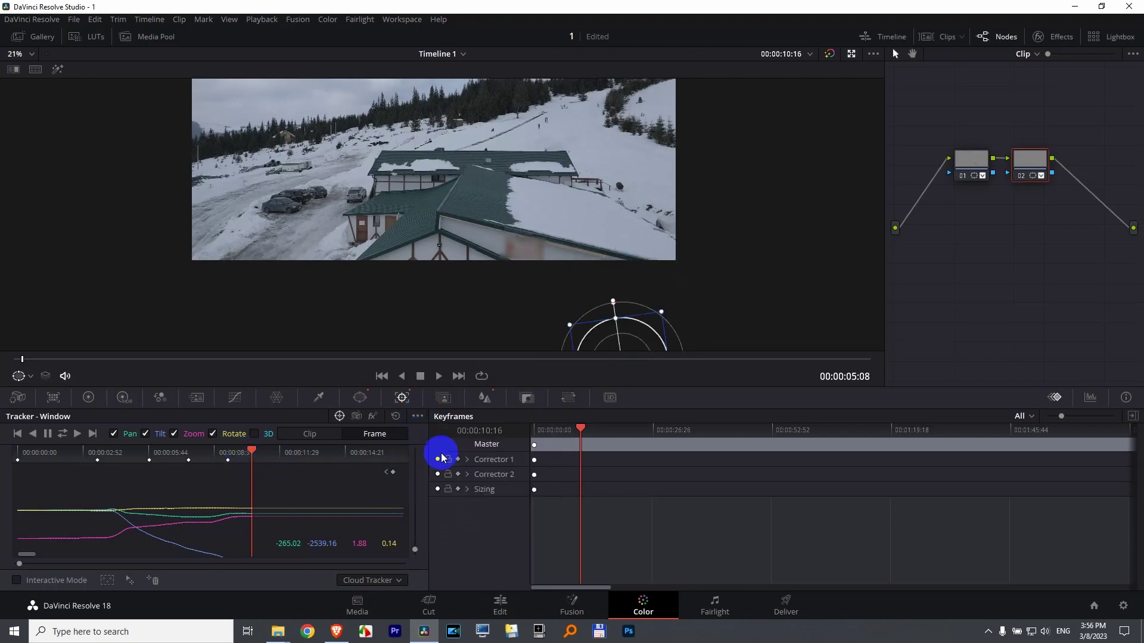
pyautogui.moveTo(250, 451); pyautogui.dragTo(123, 450)
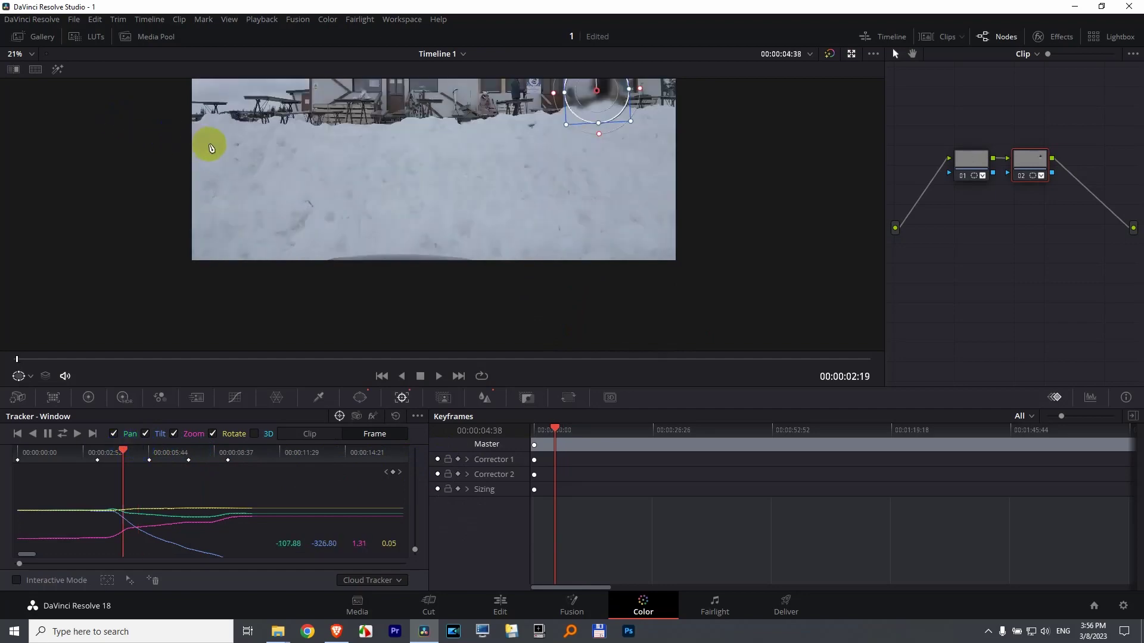
pyautogui.moveTo(209, 143); pyautogui.dragTo(218, 234)
pyautogui.moveTo(54, 452); pyautogui.dragTo(21, 449)
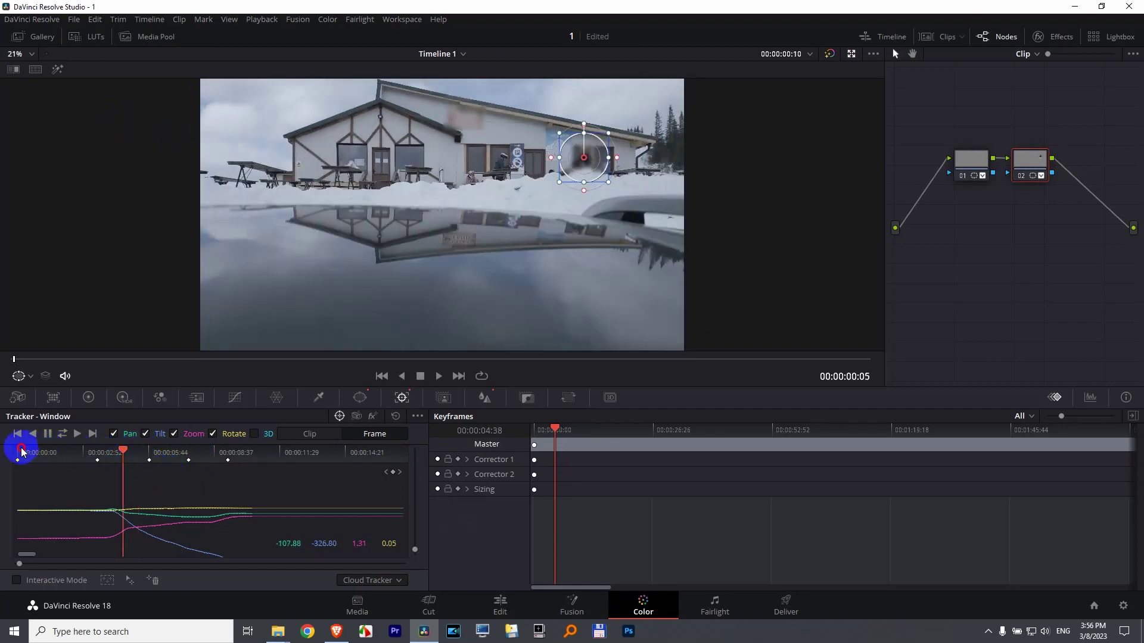
pyautogui.moveTo(153, 471); pyautogui.dragTo(16, 459)
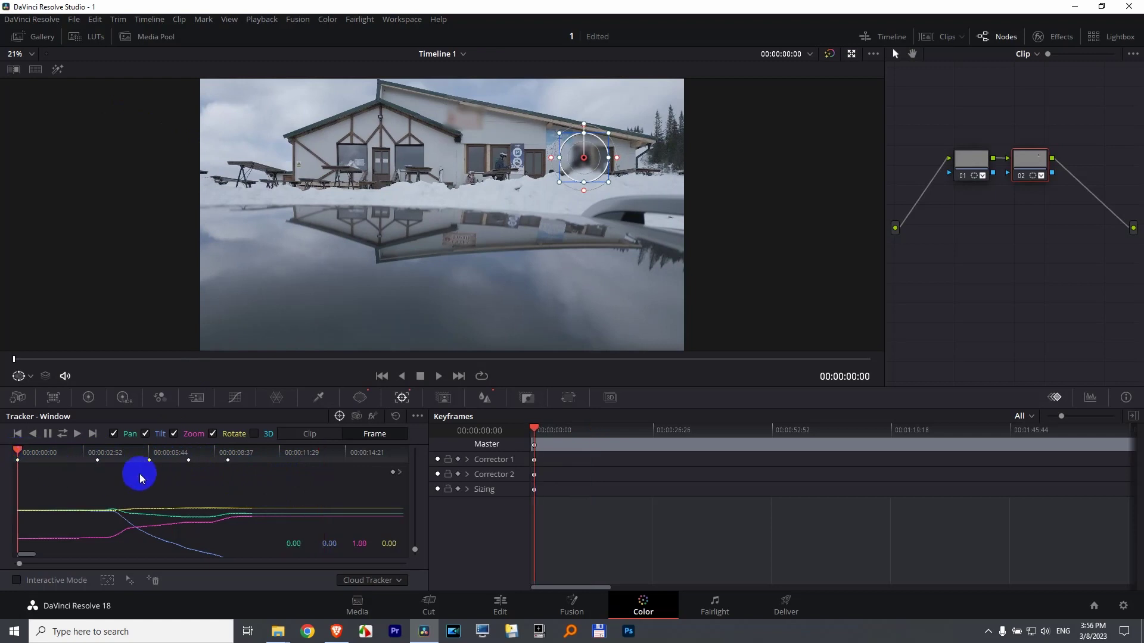